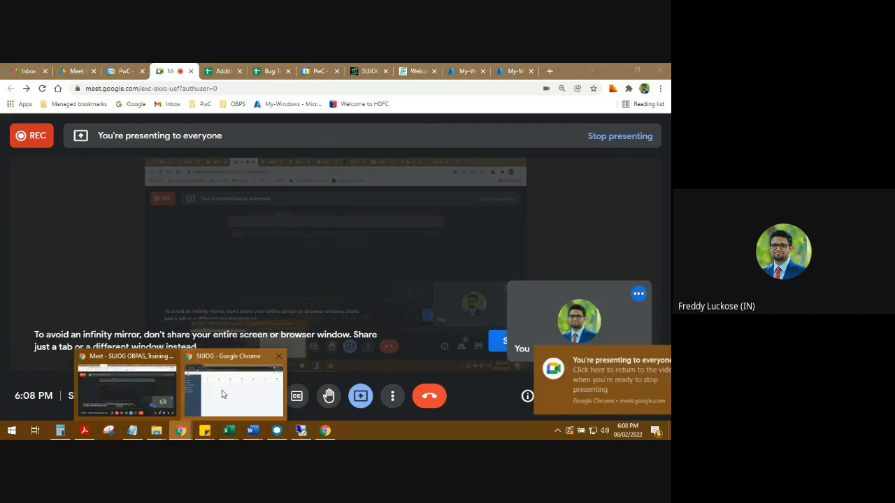
- Switch to the SUJOG citizen portal window and open the Register Technical Person/Builder form under Building Plan Approval
click(223, 394)
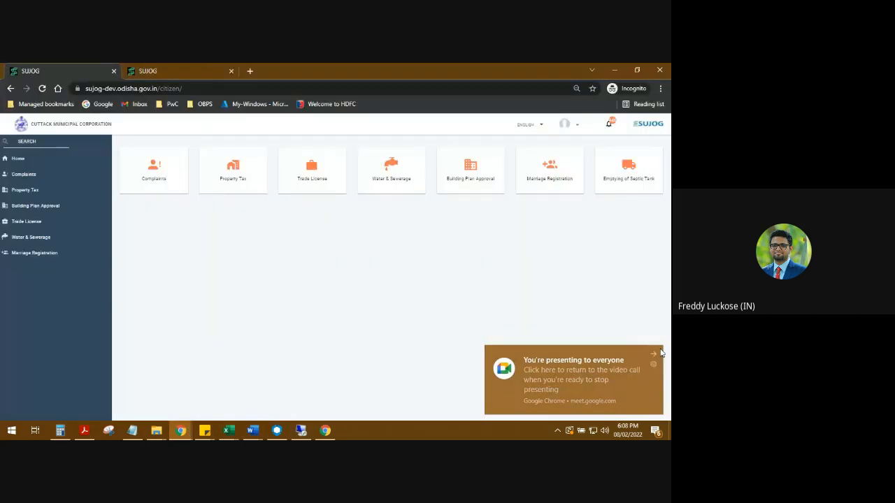
click(653, 354)
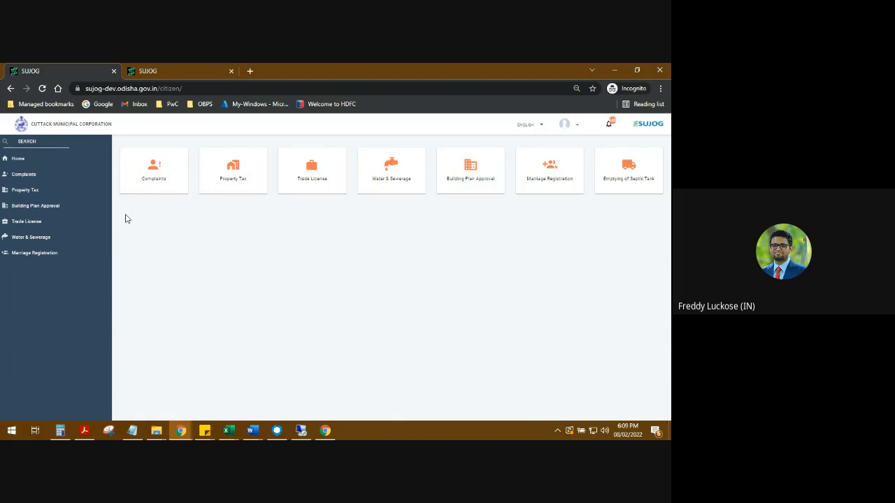
click(28, 207)
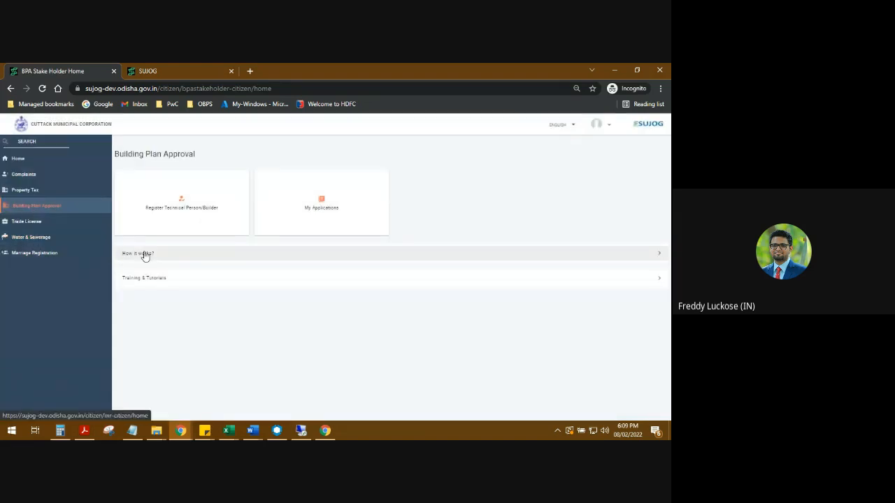
click(175, 201)
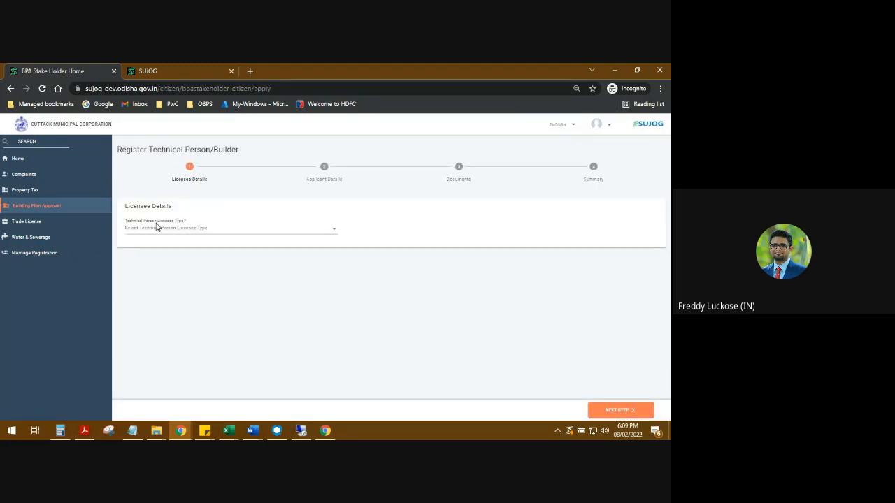
- Try both technical person licensee types, Architect and TRADELICENSE_TRADETYPE_TECHNICALPERSON
click(161, 229)
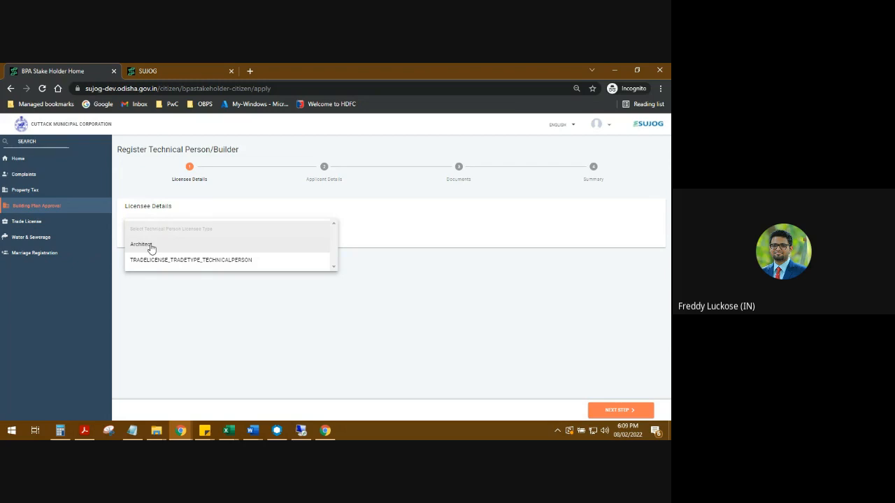
click(150, 247)
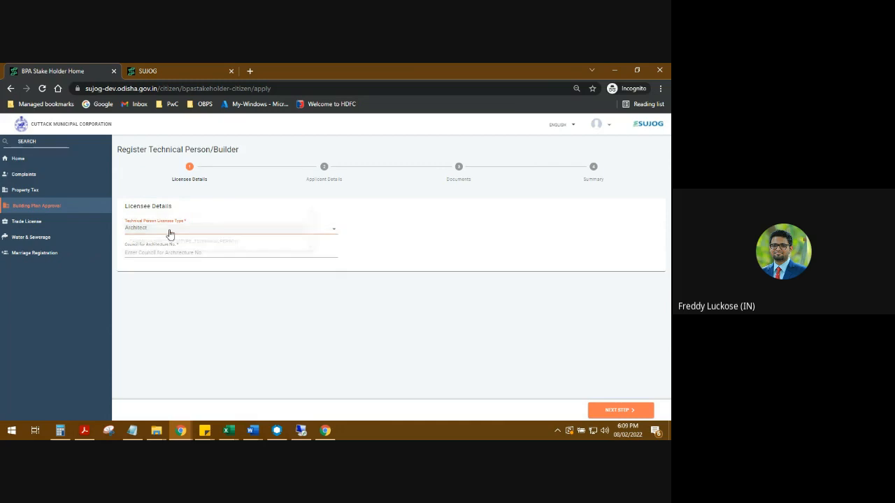
click(170, 232)
click(169, 247)
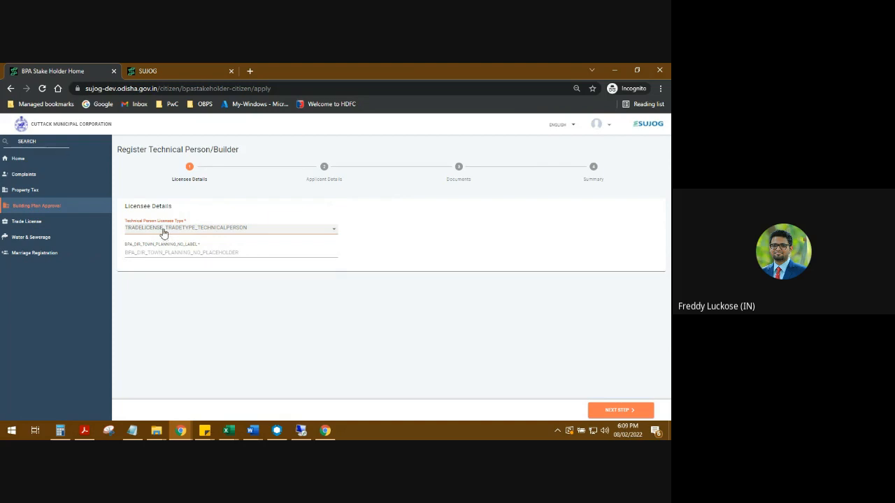
- Set the licensee type to Architect, fill in the Council for Architecture number, and proceed to the applicant details
click(163, 230)
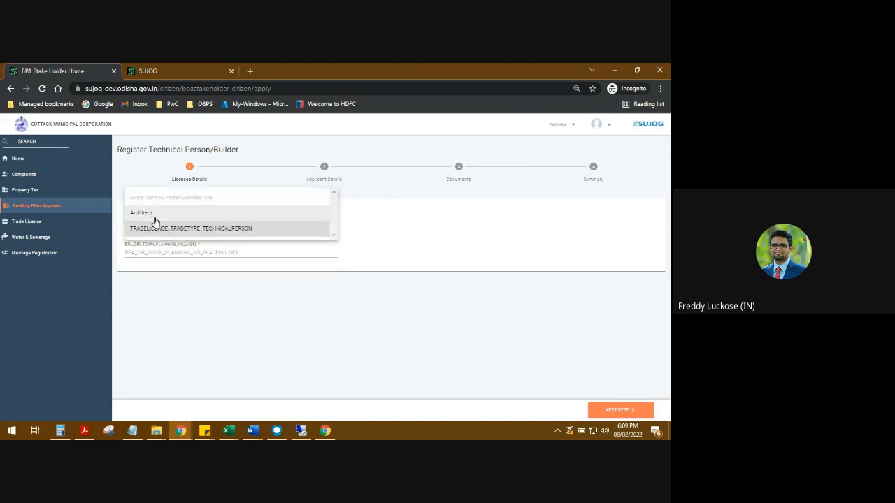
click(153, 218)
click(158, 249)
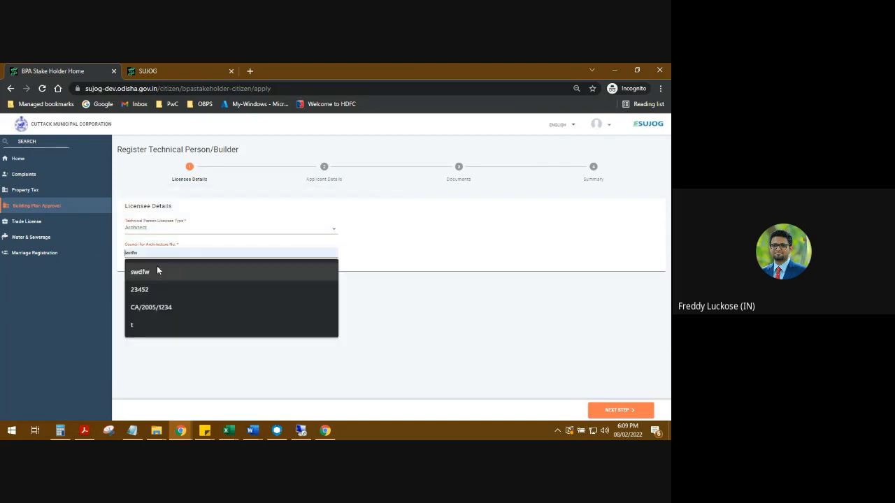
click(163, 311)
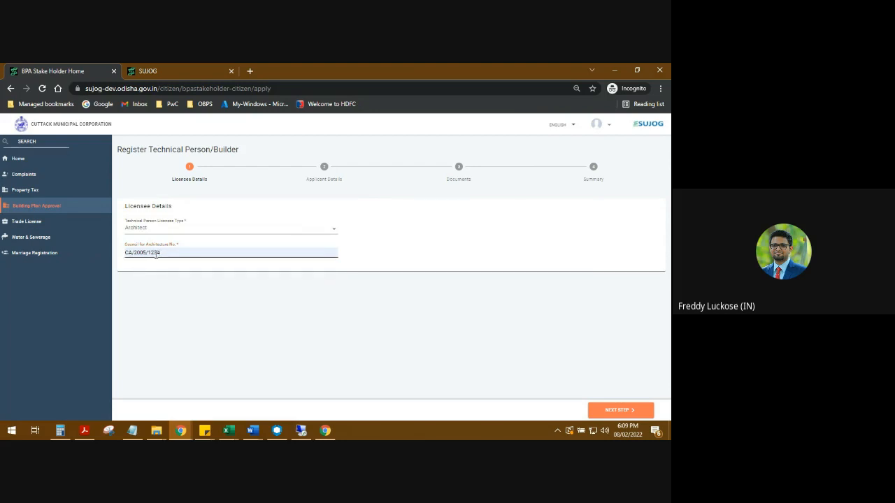
click(612, 411)
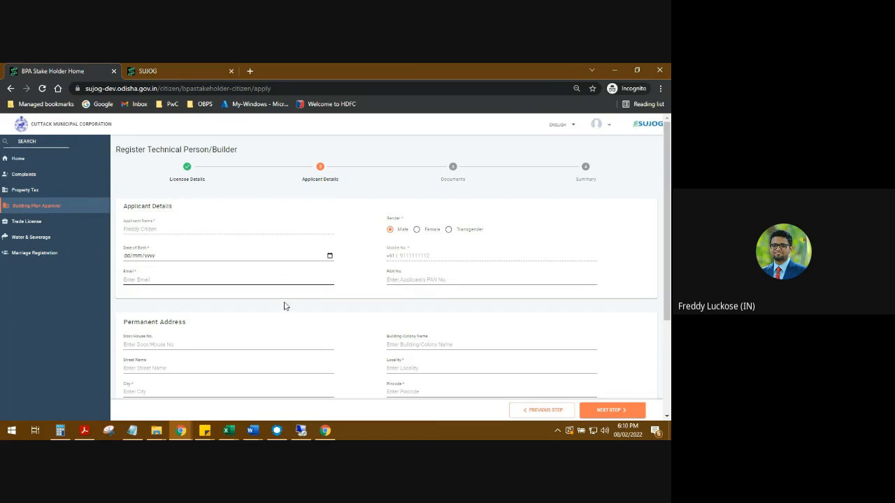
- Enter the applicant's date of birth and autofill the email and address details from the first saved entry
scroll(206, 306, down, 2)
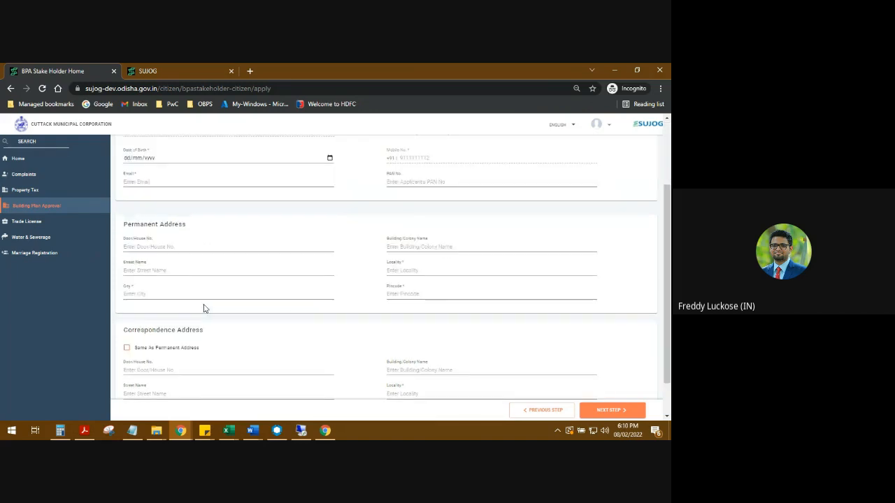
scroll(203, 307, up, 2)
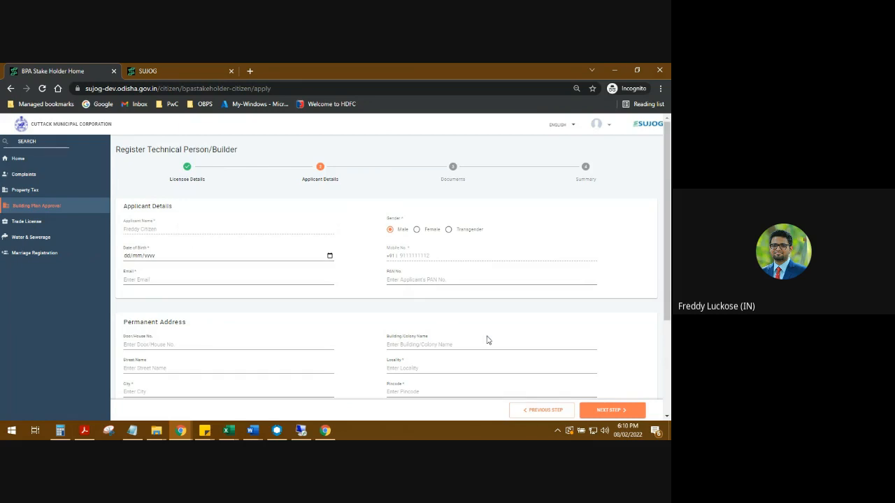
click(124, 257)
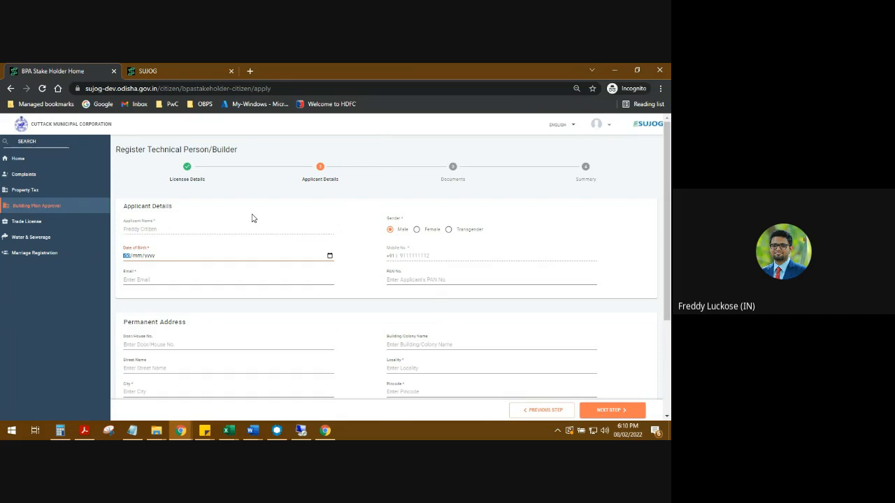
text(01/01/)
text(1995)
click(345, 315)
scroll(337, 303, down, 1)
click(175, 231)
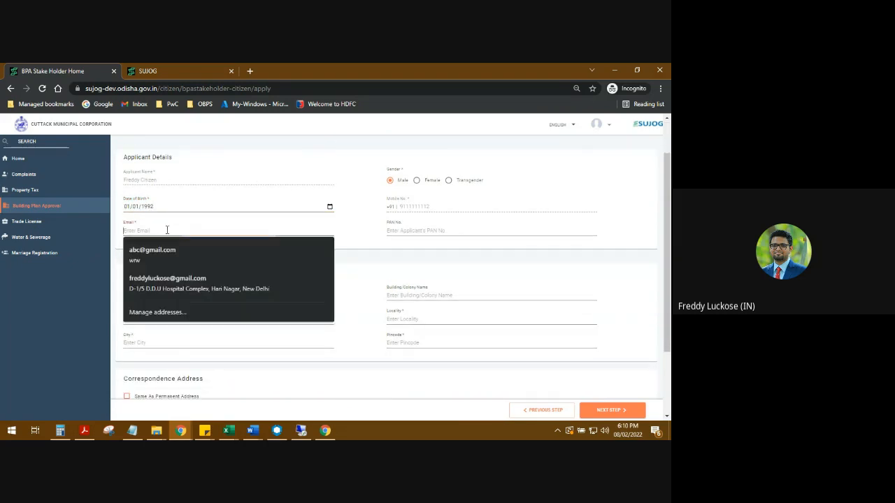
click(165, 250)
scroll(245, 260, down, 1)
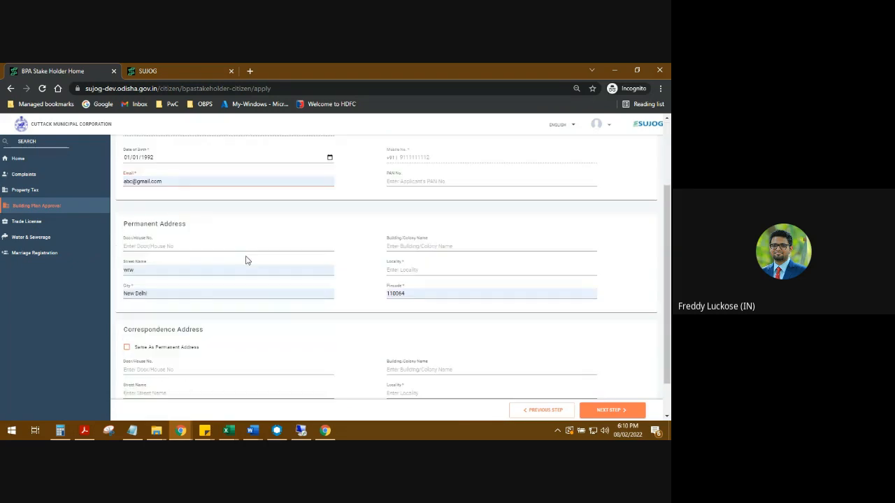
- Complete the permanent address with its locality, reuse it as the correspondence address, and proceed to the documents
click(393, 270)
click(401, 289)
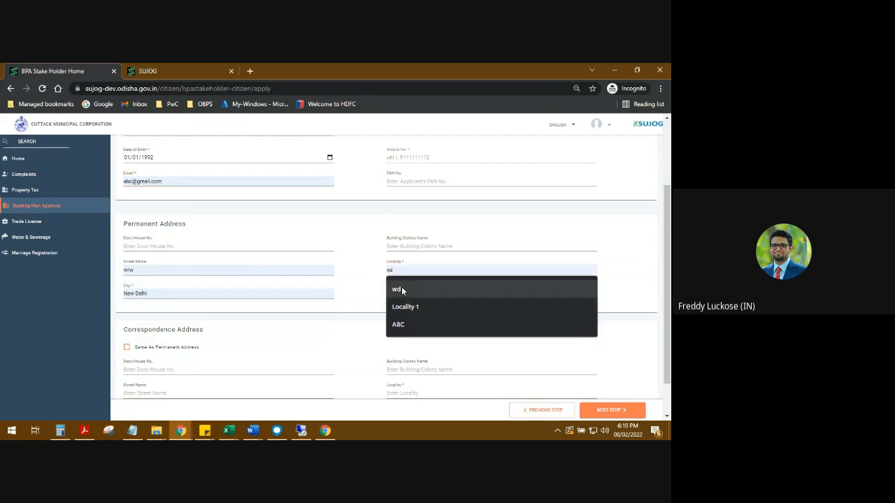
click(405, 307)
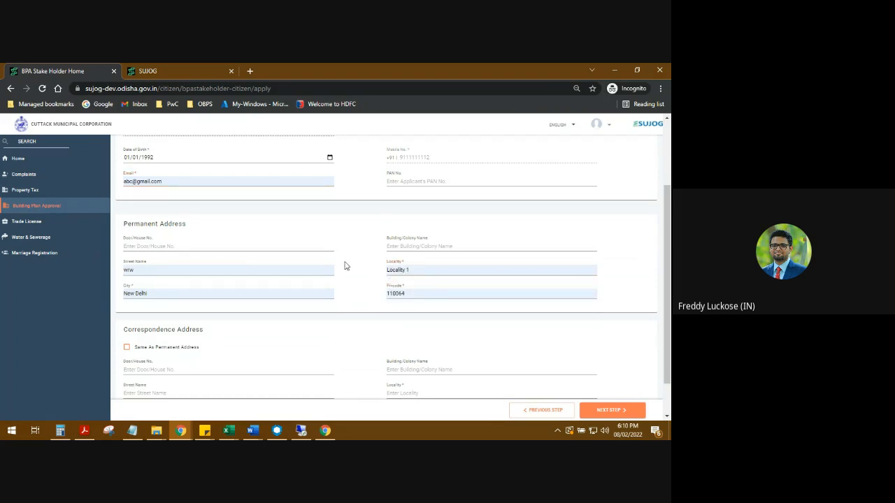
click(130, 347)
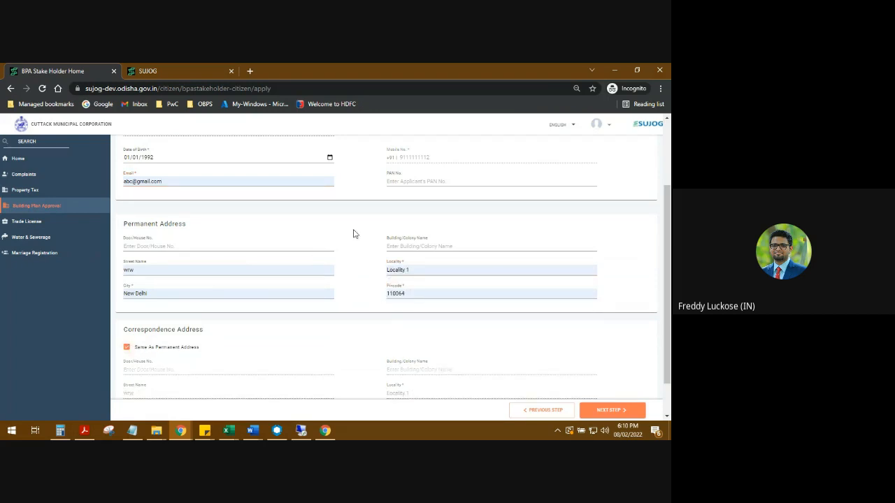
scroll(357, 260, up, 2)
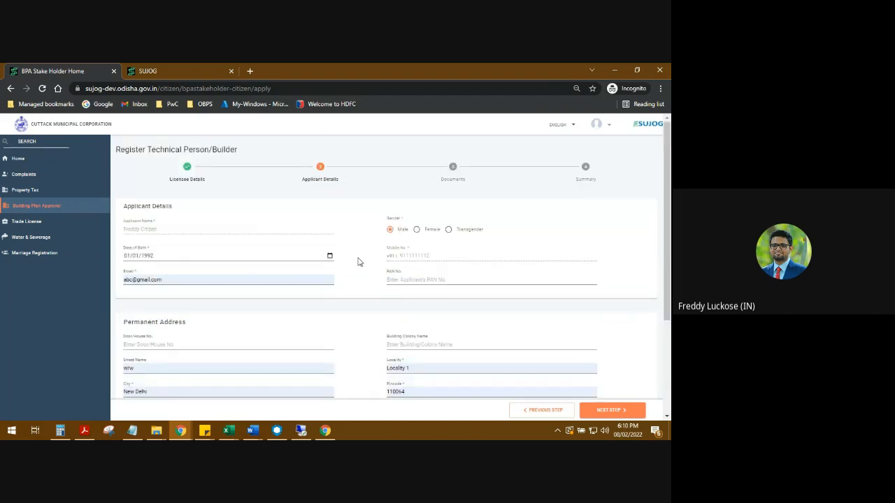
click(610, 410)
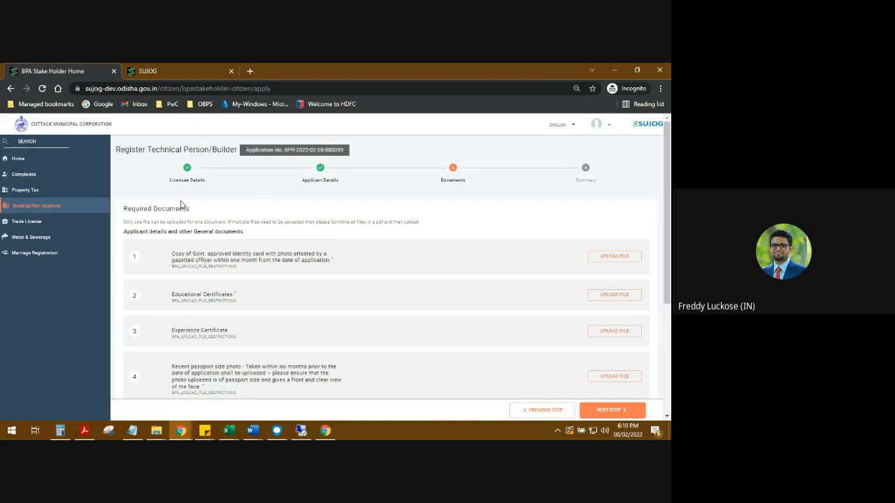
- Review the list of required documents for the technical person registration
scroll(214, 266, down, 5)
scroll(211, 175, up, 5)
scroll(200, 253, down, 3)
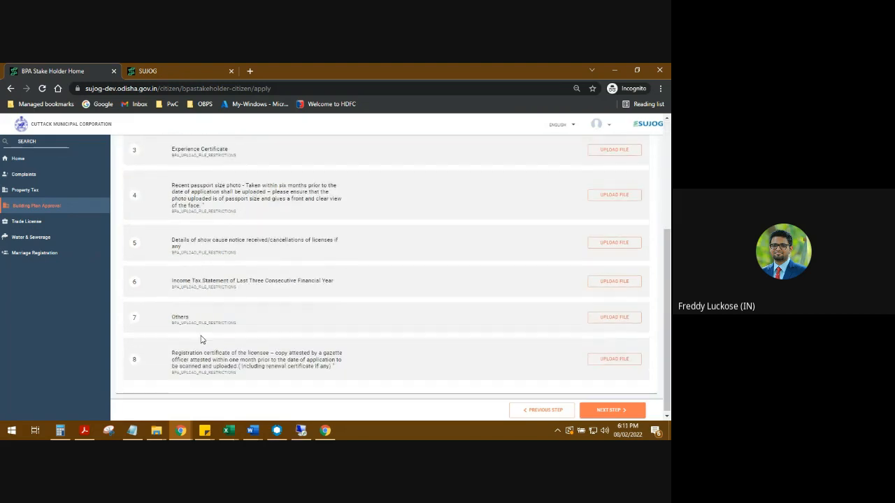
scroll(200, 340, up, 3)
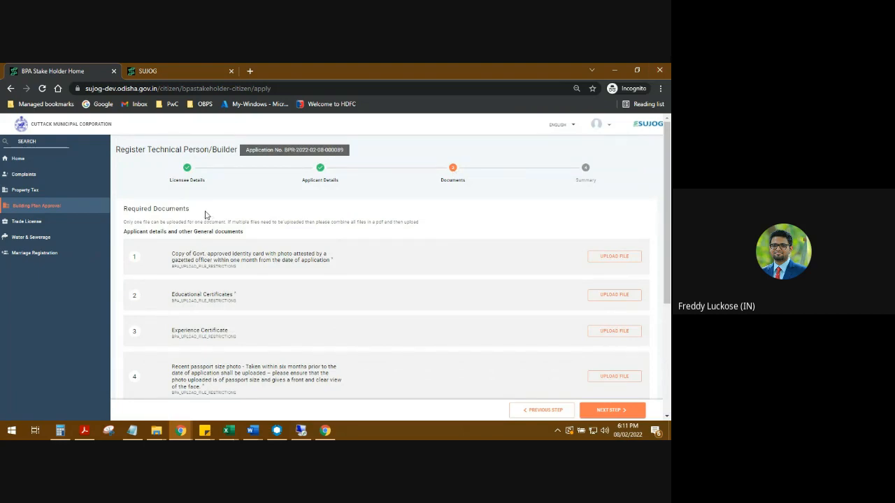
- Replace the registration tab with a fresh SUJOG Test Env tab and reopen the Register Technical Person/Builder form under Building Plan Approval
click(115, 71)
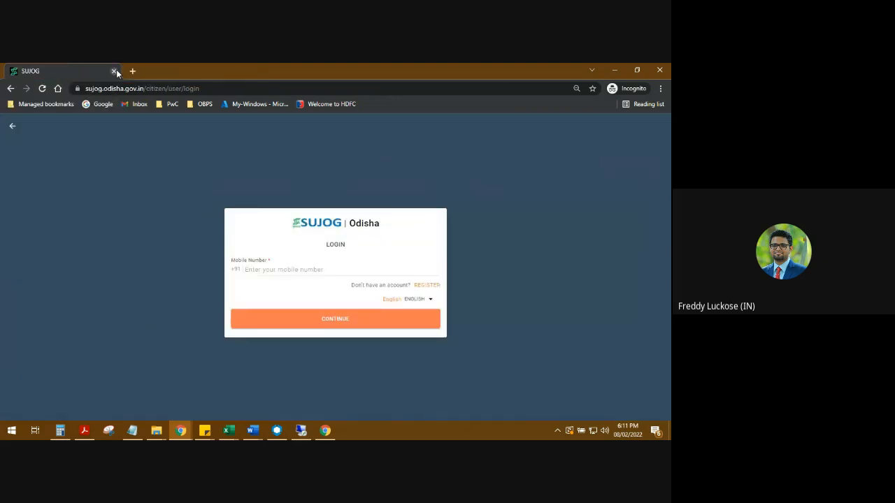
click(133, 70)
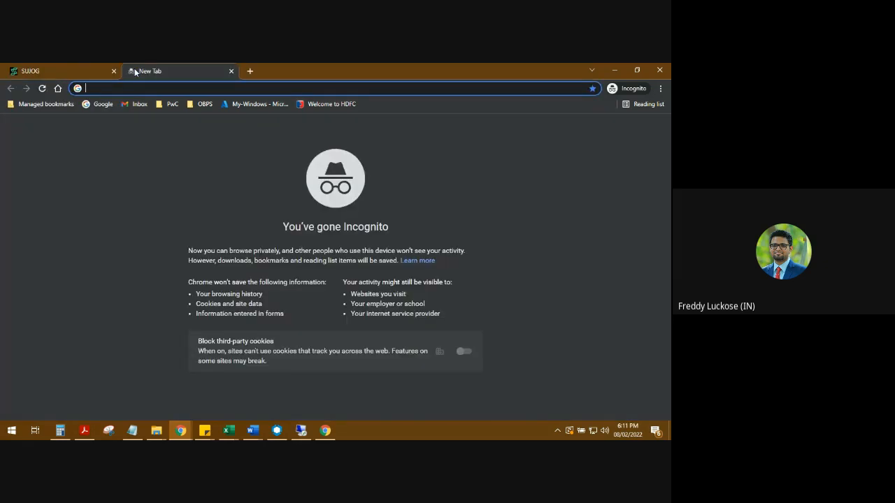
click(204, 105)
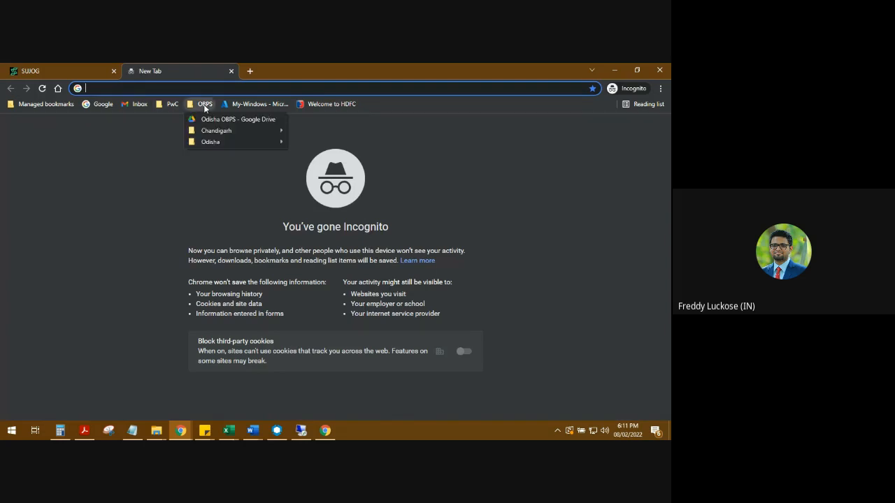
mouse_move(211, 143)
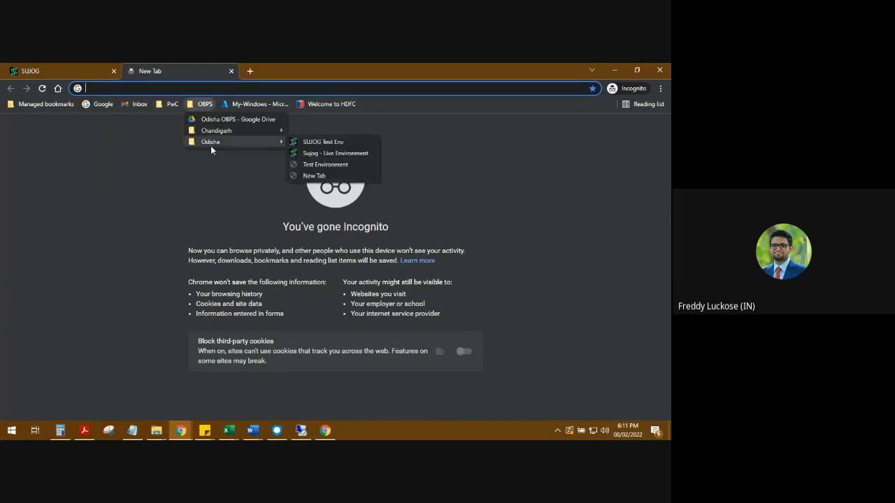
click(336, 142)
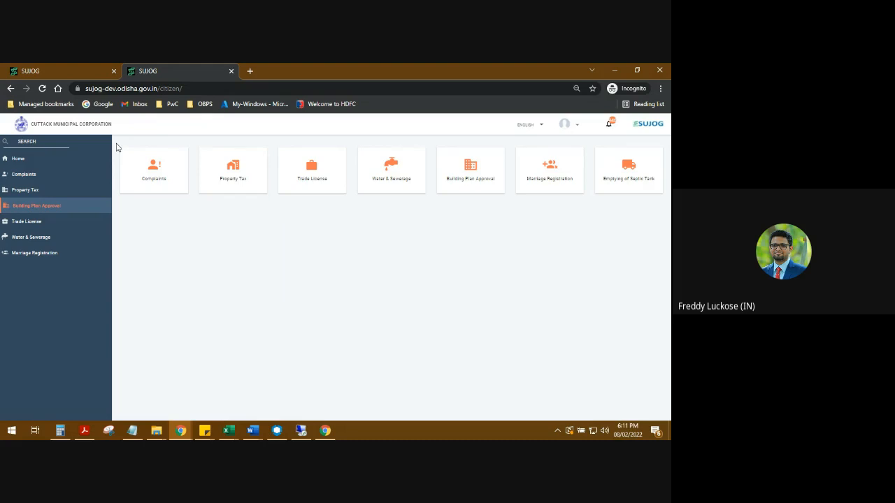
click(35, 209)
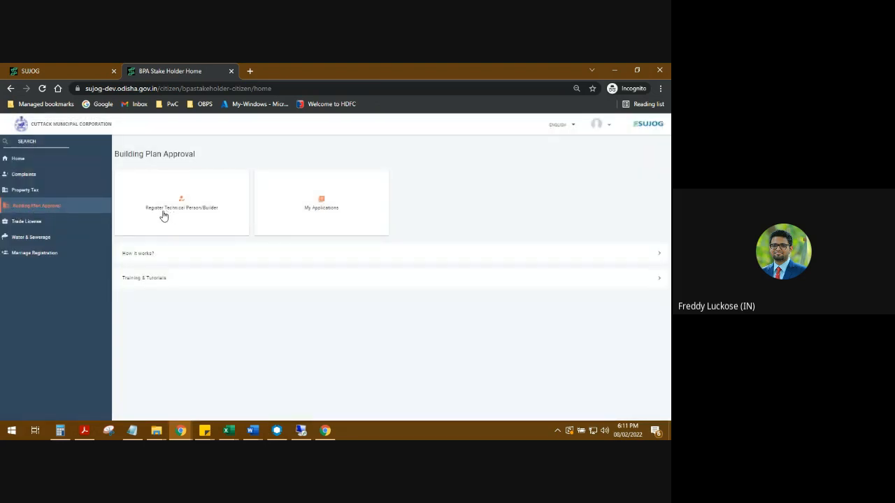
click(164, 216)
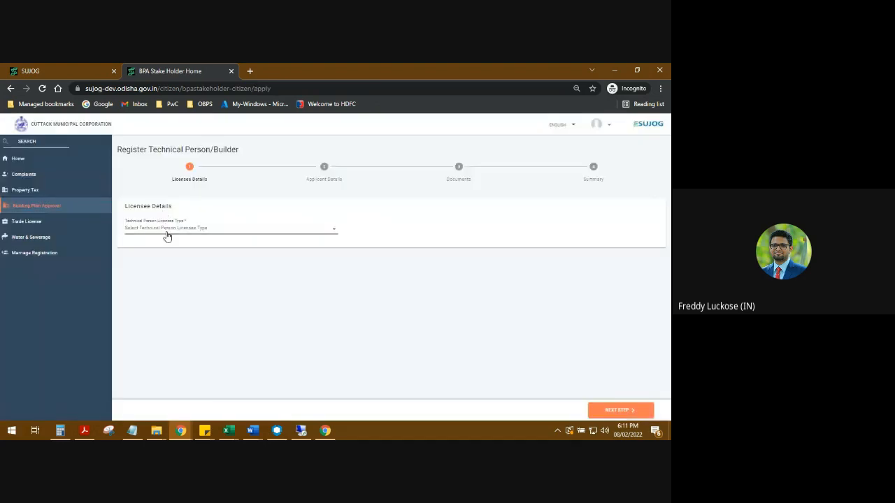
- Complete the new form's licensee details with type Architect and the Council for Architecture number, and continue to the applicant details
click(166, 236)
click(159, 244)
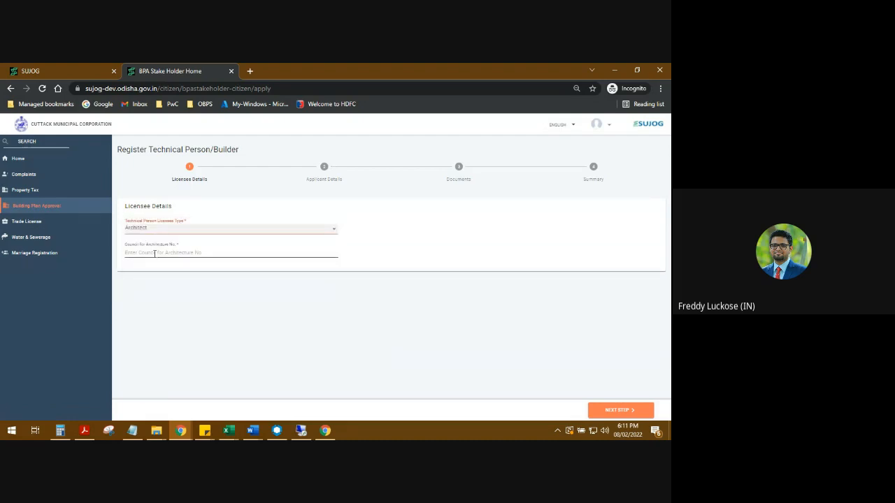
click(155, 254)
click(154, 306)
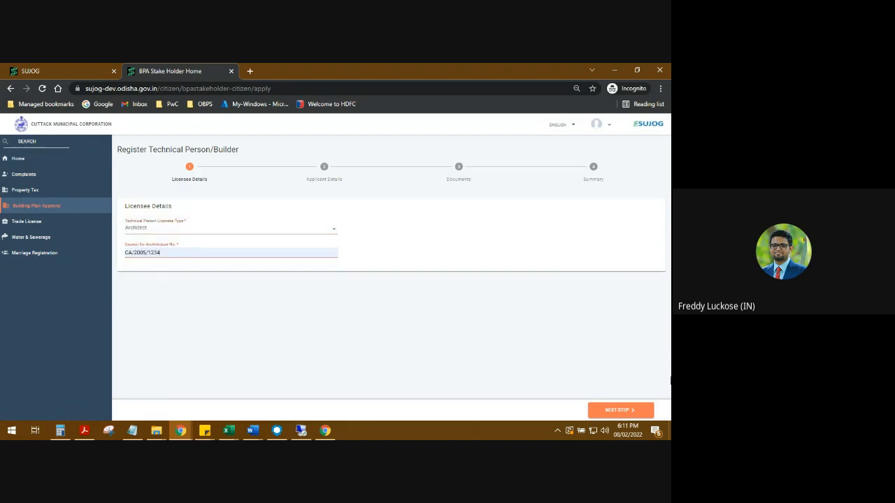
click(611, 412)
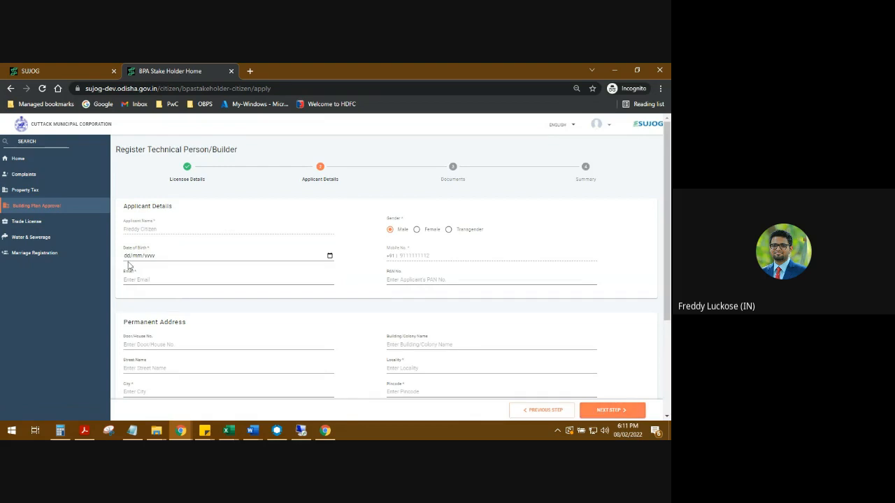
- Enter a valid date of birth for the applicant in the new registration form
click(127, 258)
text(01/01/0002)
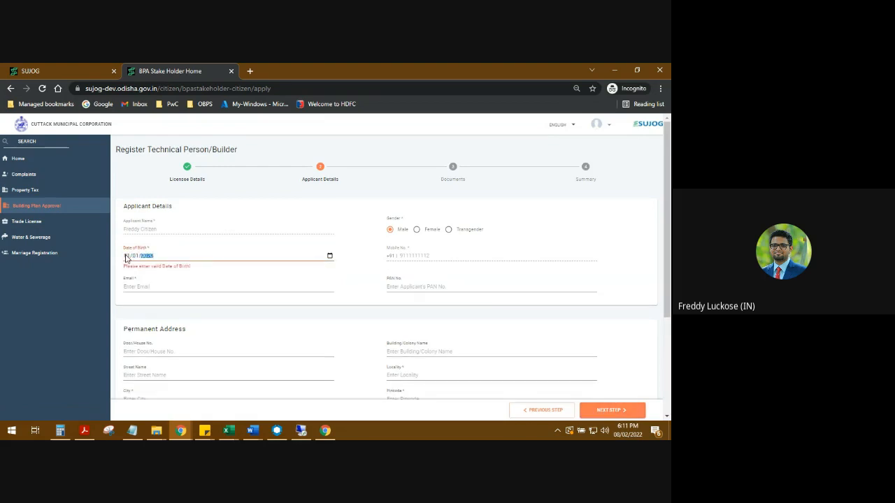
click(213, 253)
click(149, 258)
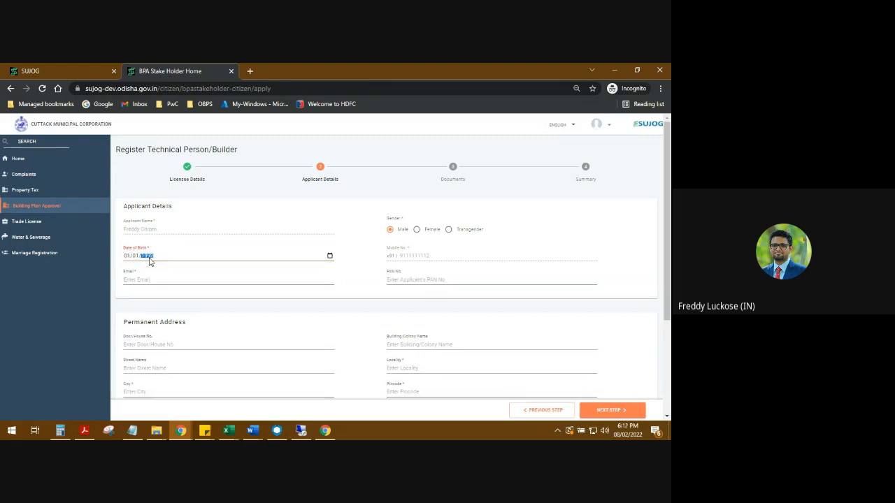
text(1992)
- Fill in the applicant's email and permanent address, and set the correspondence address to be the same as the permanent address
scroll(215, 228, down, 1)
click(215, 228)
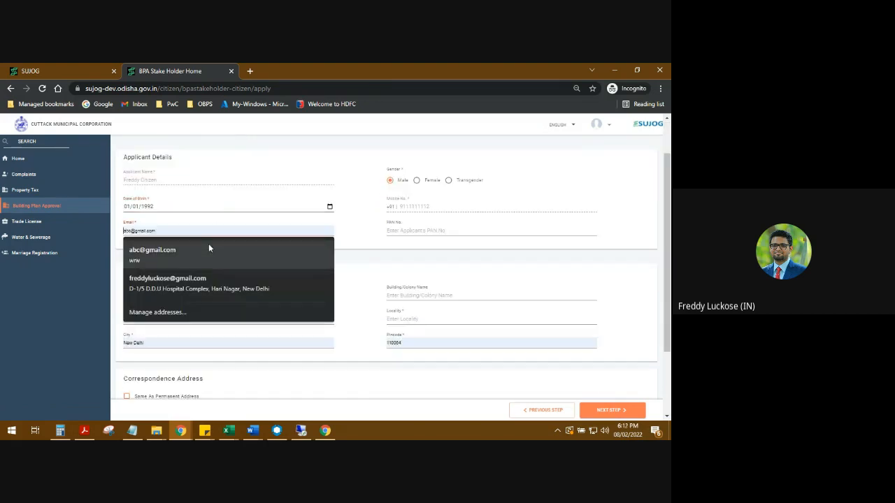
click(208, 245)
click(409, 320)
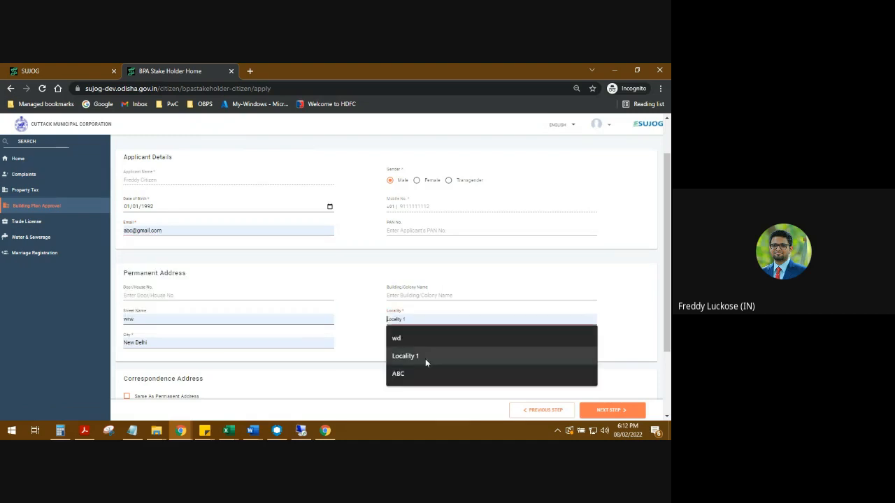
click(425, 357)
click(156, 399)
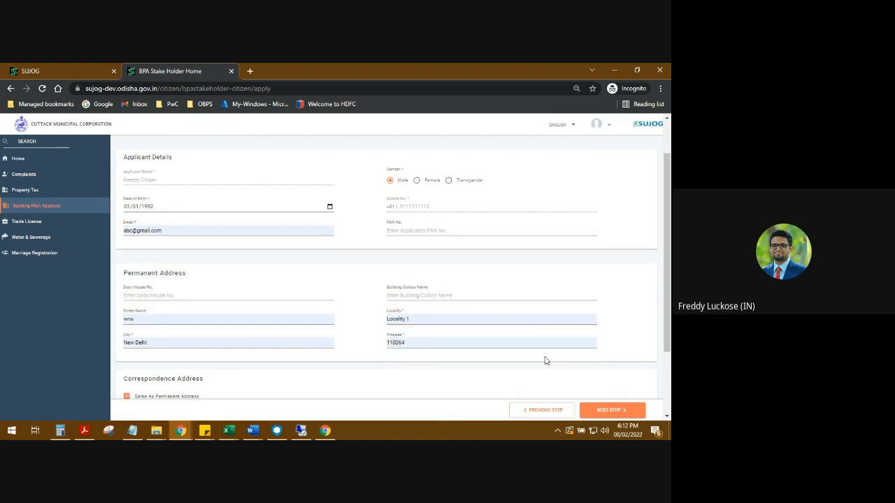
scroll(543, 359, down, 2)
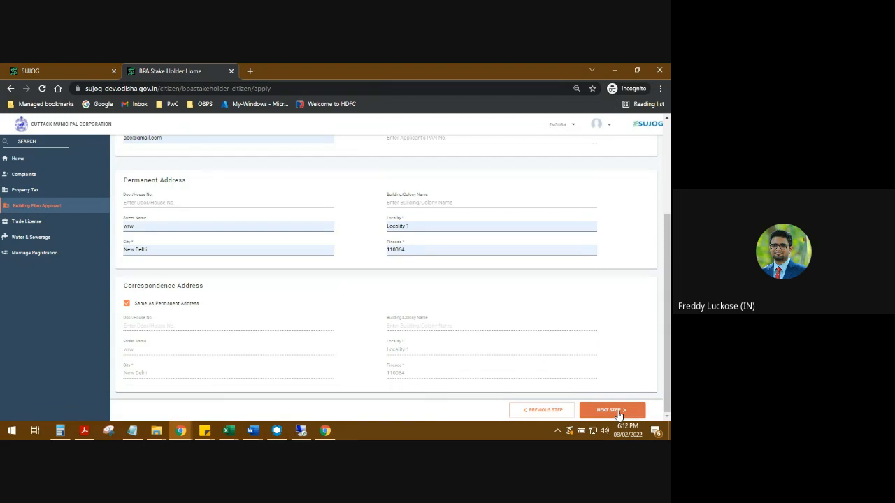
- Try to submit the new form's applicant details and continue to the documents stage
click(619, 415)
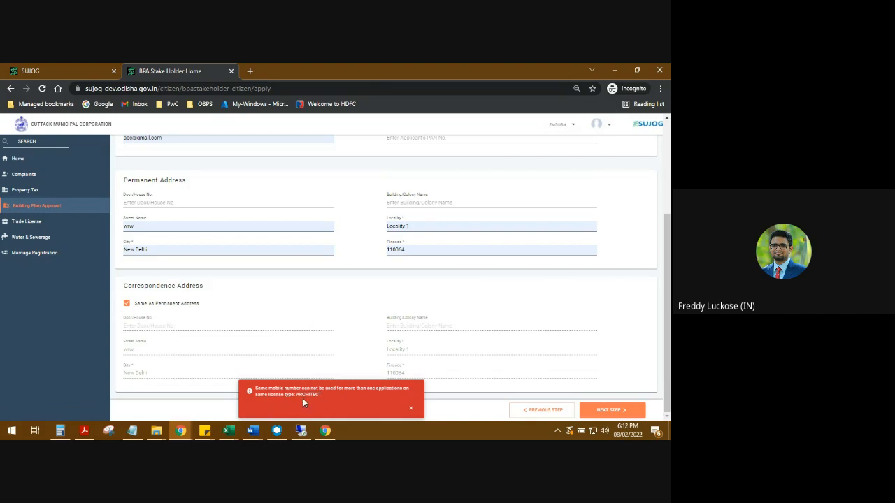
scroll(430, 360, up, 2)
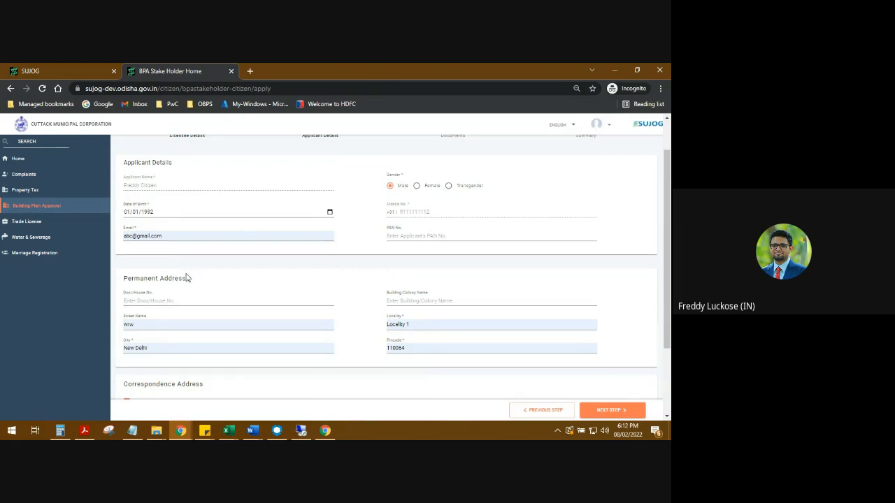
click(601, 411)
scroll(226, 172, up, 1)
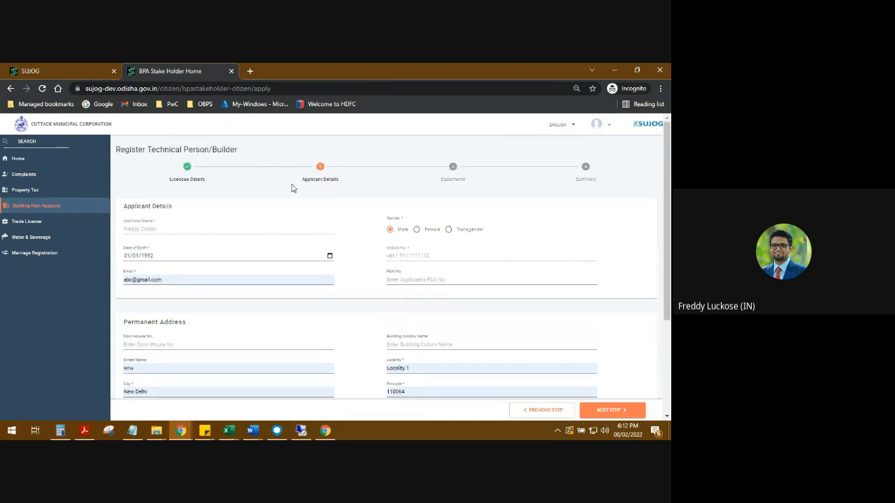
- Open the initiated BPA Stakeholder Registration - Architect application from My Applications in Building Plan Approval, reloading the list if it stays blank
click(30, 212)
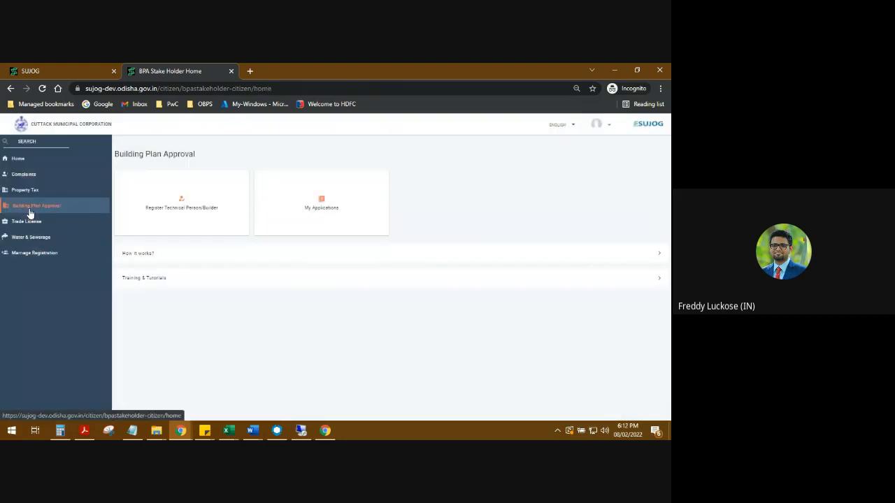
click(321, 207)
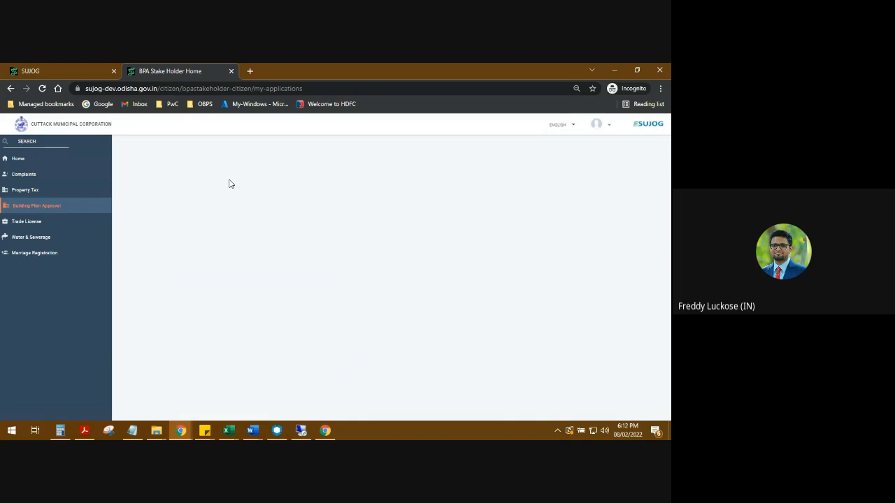
key(F5)
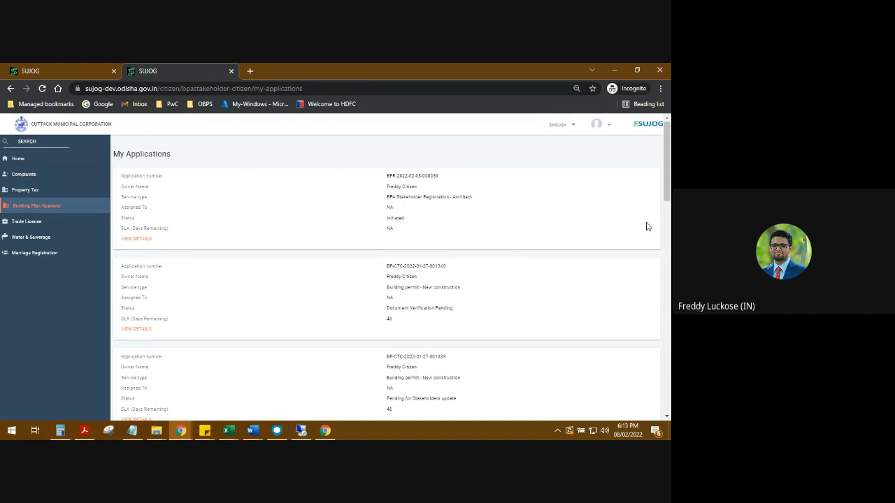
click(134, 239)
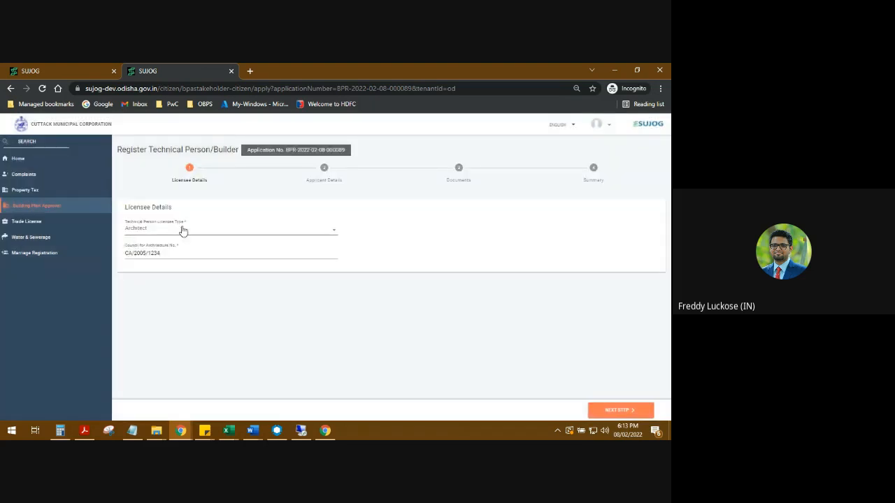
- Accept the saved licensee details, mark the correspondence address as same as permanent address, and continue to the required documents
click(620, 411)
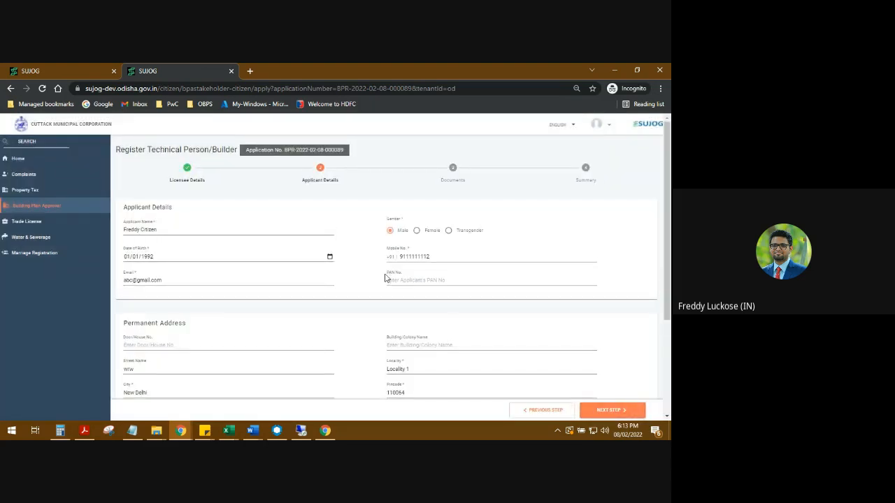
scroll(405, 277, down, 2)
scroll(405, 280, up, 2)
scroll(405, 282, down, 2)
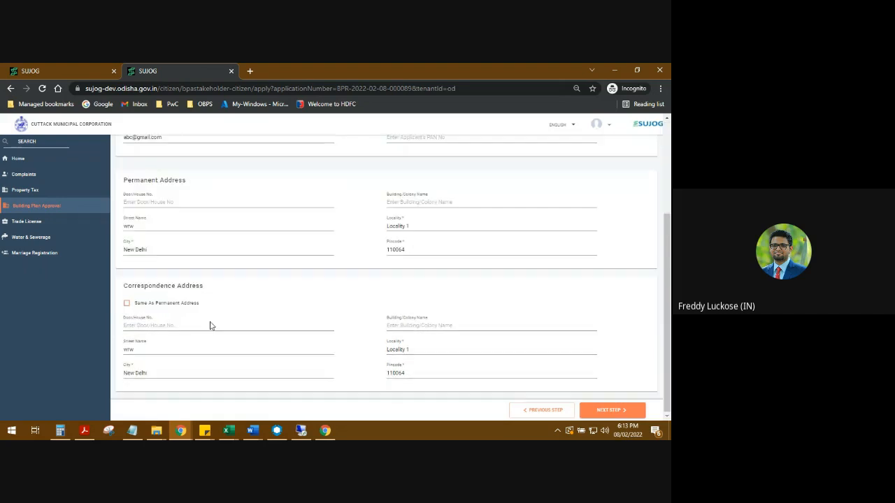
click(137, 305)
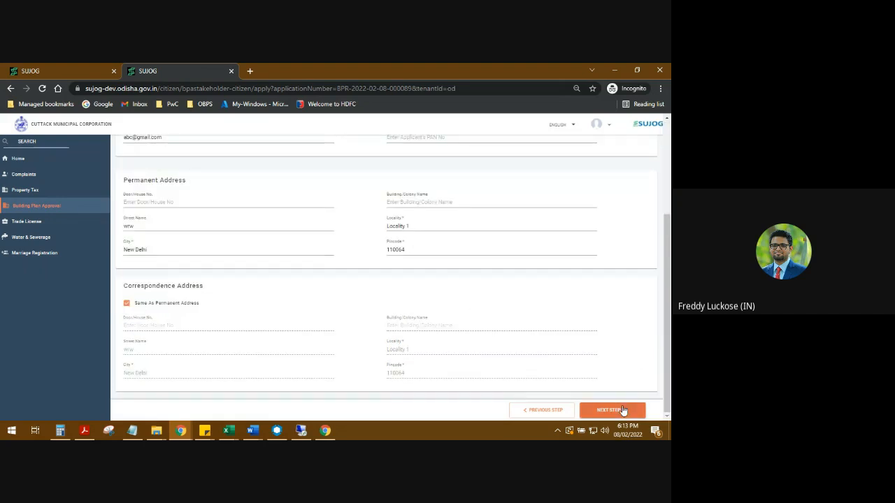
click(622, 411)
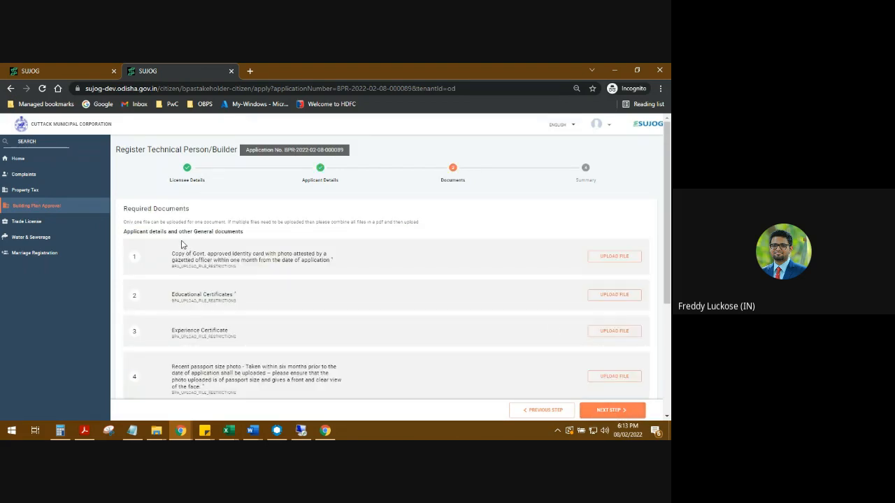
scroll(181, 243, down, 1)
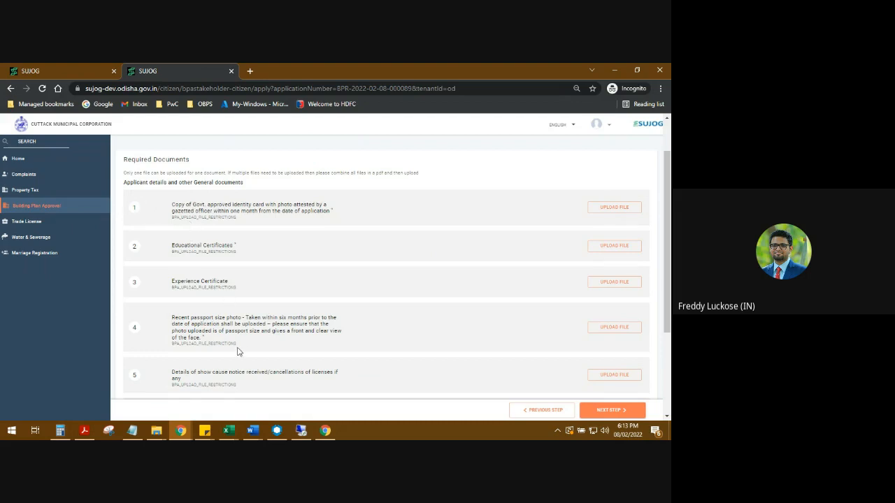
scroll(230, 235, up, 1)
scroll(230, 235, down, 1)
click(613, 206)
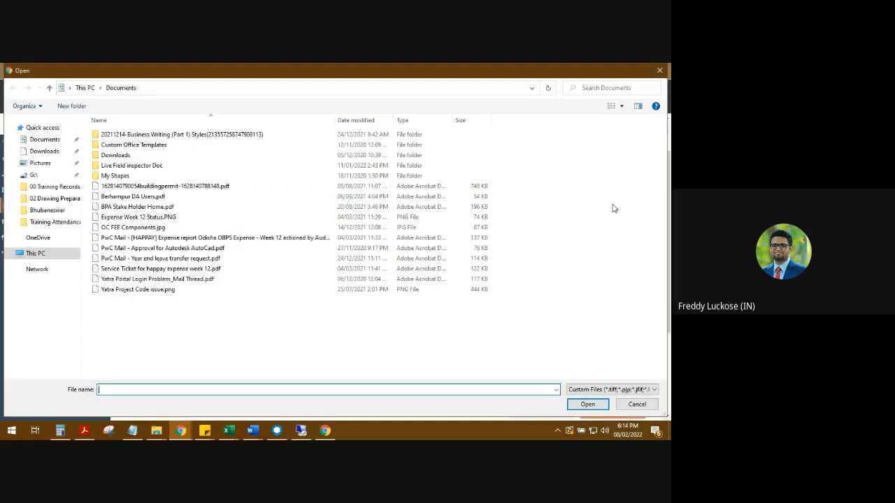
click(37, 253)
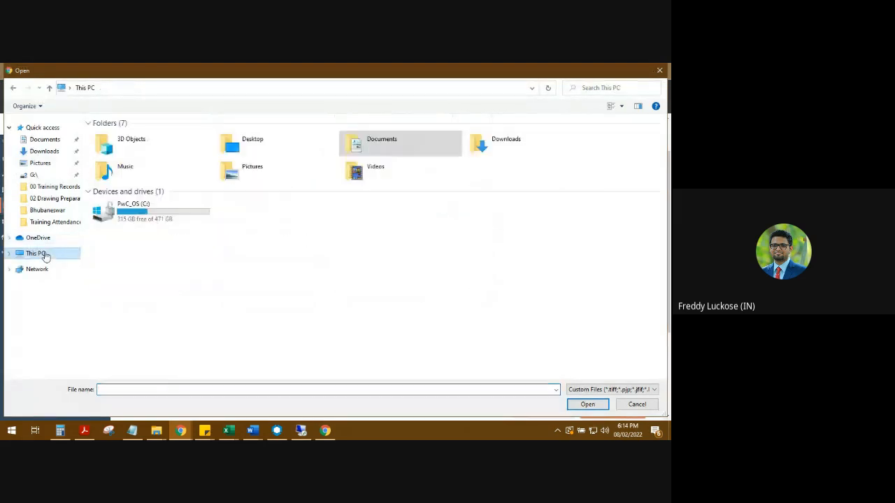
click(12, 87)
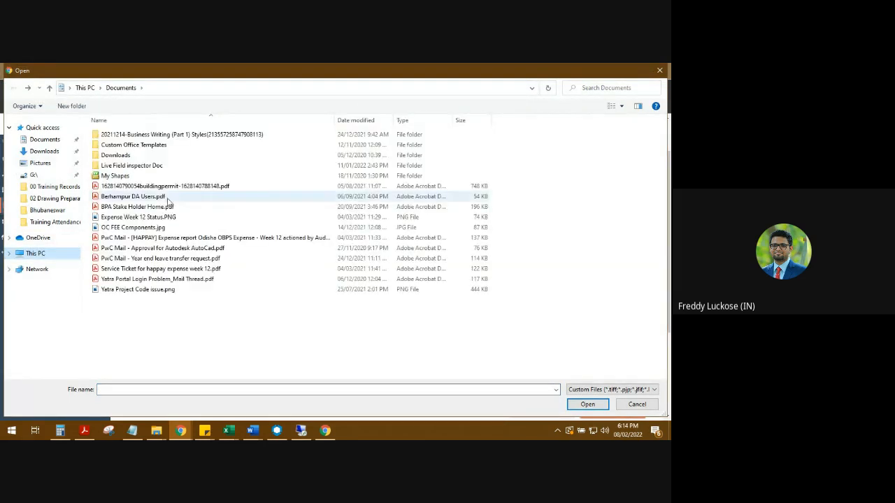
double_click(168, 186)
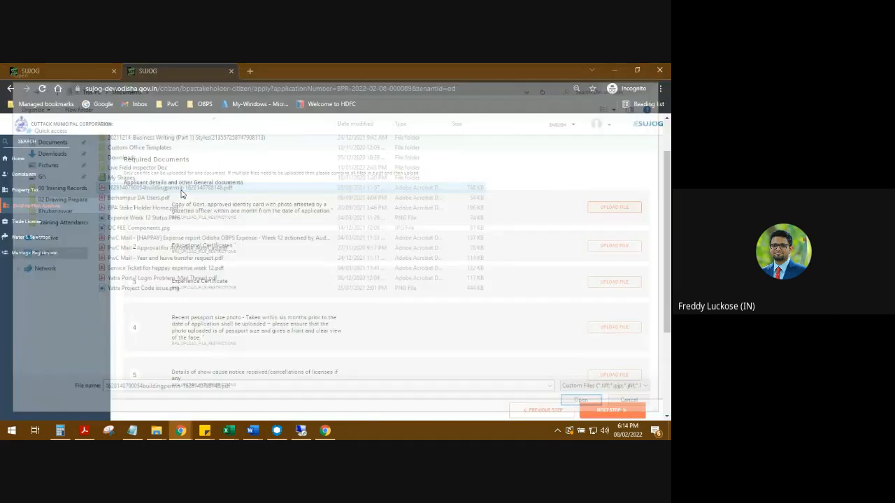
- Upload the same building permit PDF for both the Educational Certificates and the recent passport size photo
scroll(371, 264, down, 1)
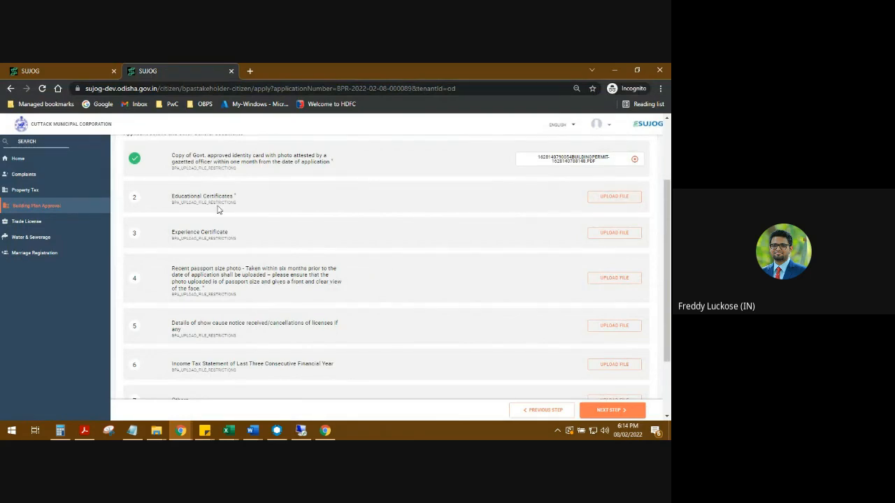
click(626, 201)
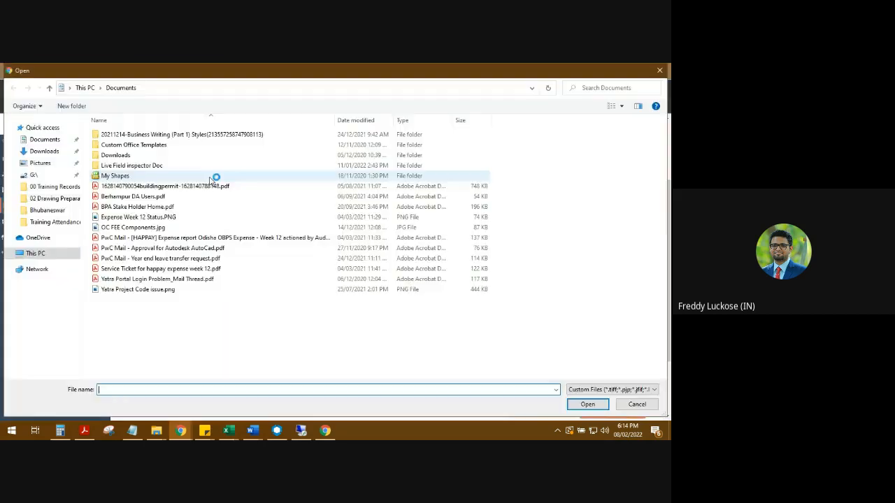
double_click(209, 186)
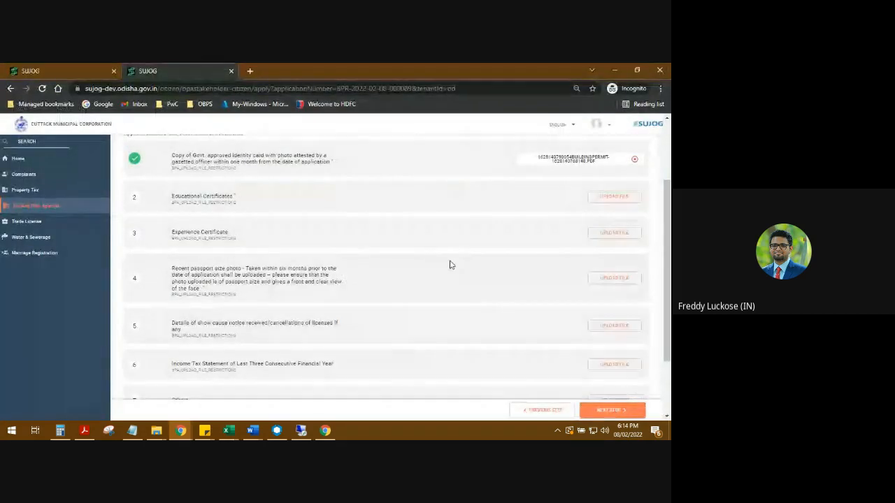
scroll(449, 265, down, 1)
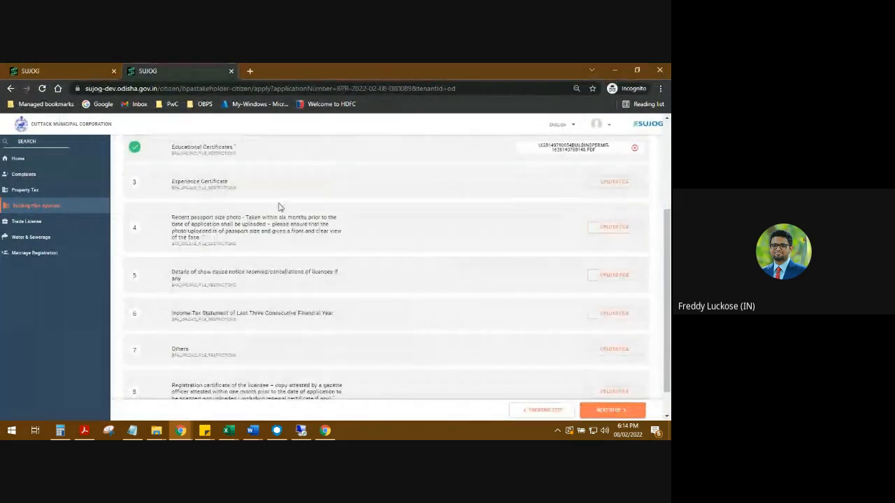
scroll(210, 199, down, 1)
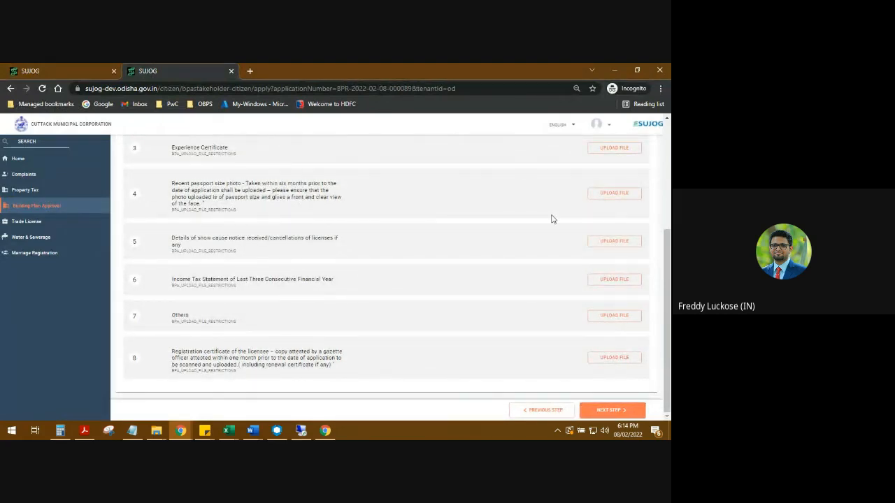
click(615, 194)
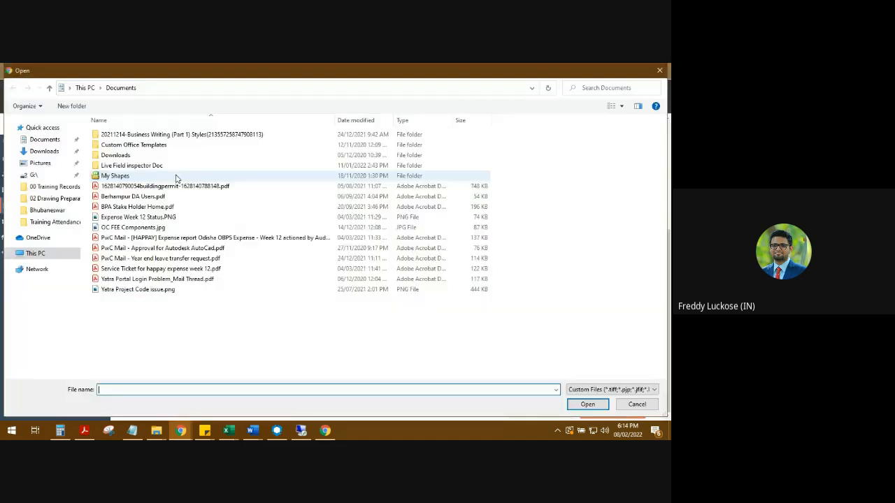
double_click(139, 186)
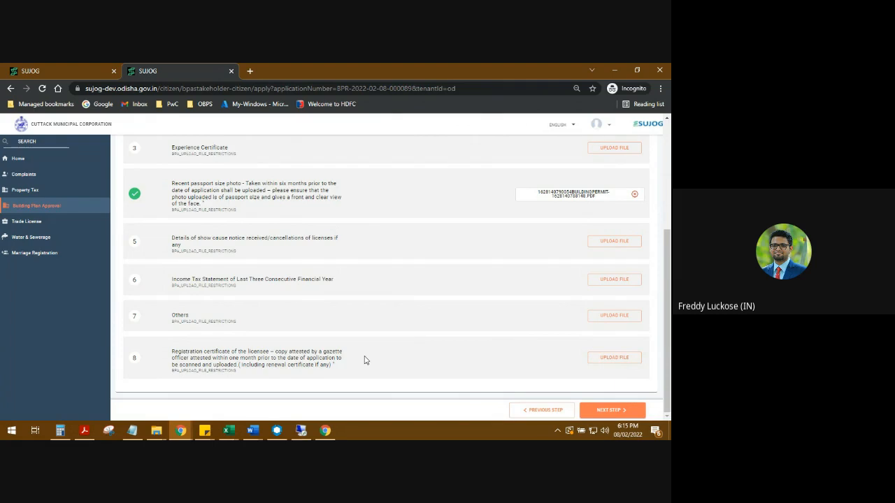
click(620, 362)
click(183, 428)
click(207, 397)
scroll(258, 309, up, 3)
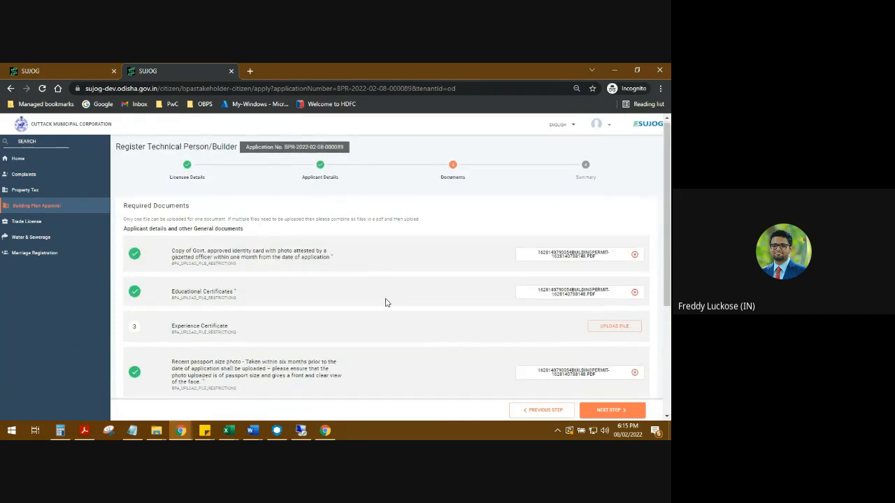
scroll(412, 307, down, 3)
click(326, 430)
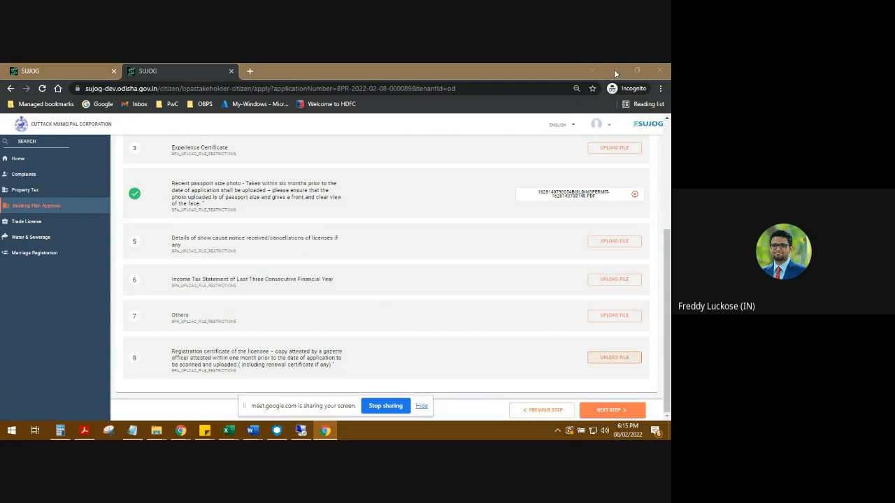
mouse_move(180, 429)
click(174, 397)
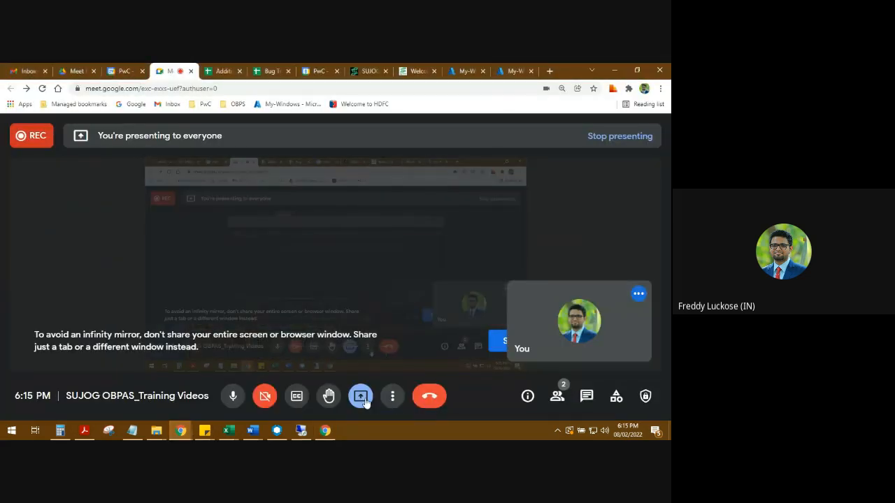
mouse_move(175, 429)
click(240, 398)
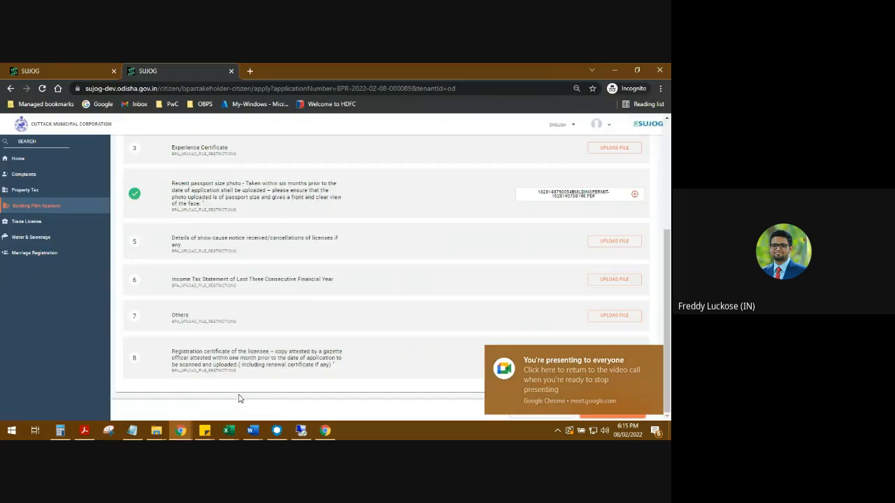
scroll(294, 289, up, 4)
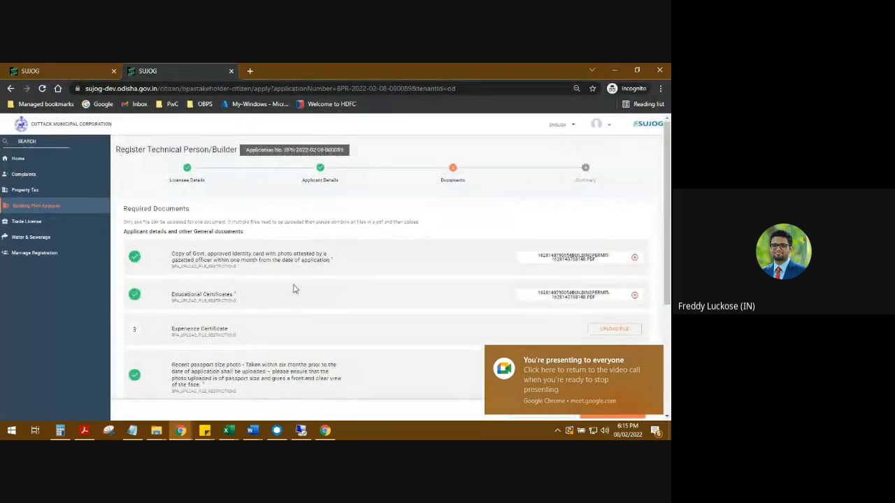
scroll(294, 289, down, 4)
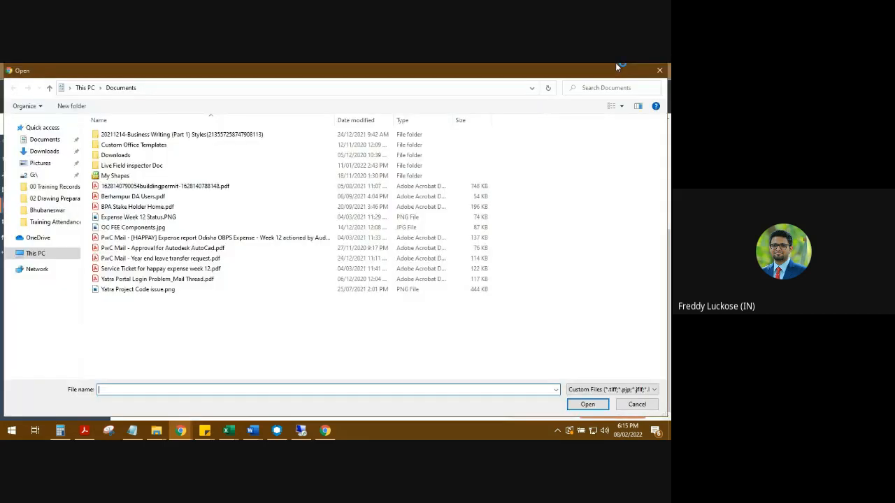
click(659, 70)
click(610, 360)
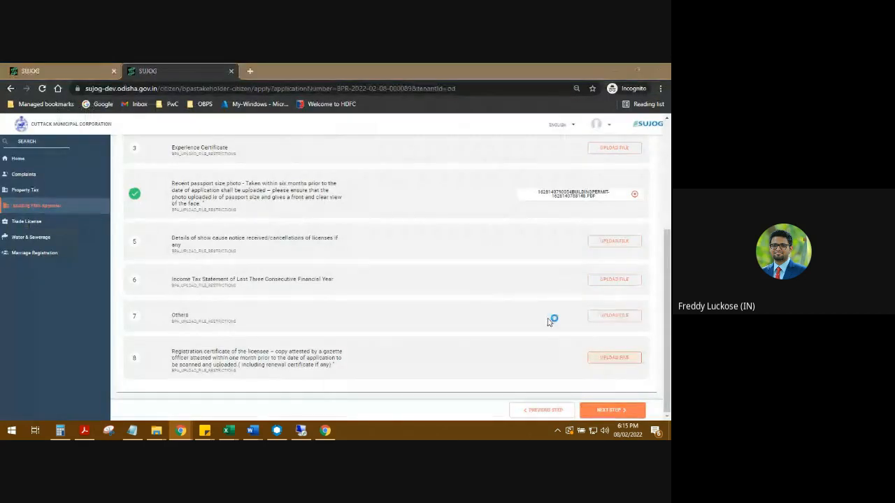
double_click(140, 186)
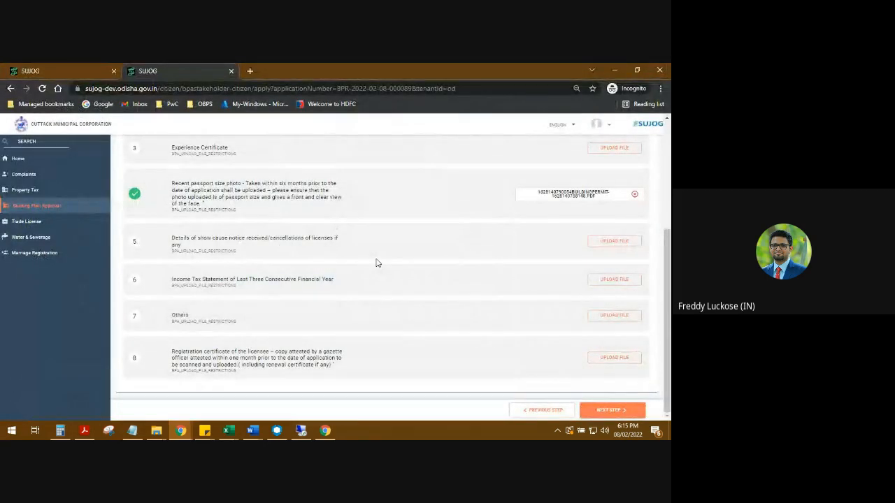
- Review the uploaded required documents and continue to the application summary
scroll(398, 297, up, 5)
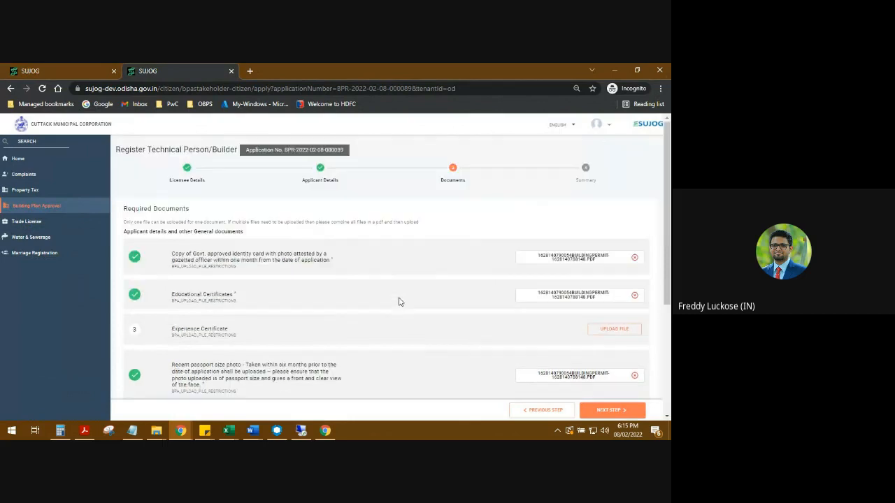
scroll(245, 353, down, 5)
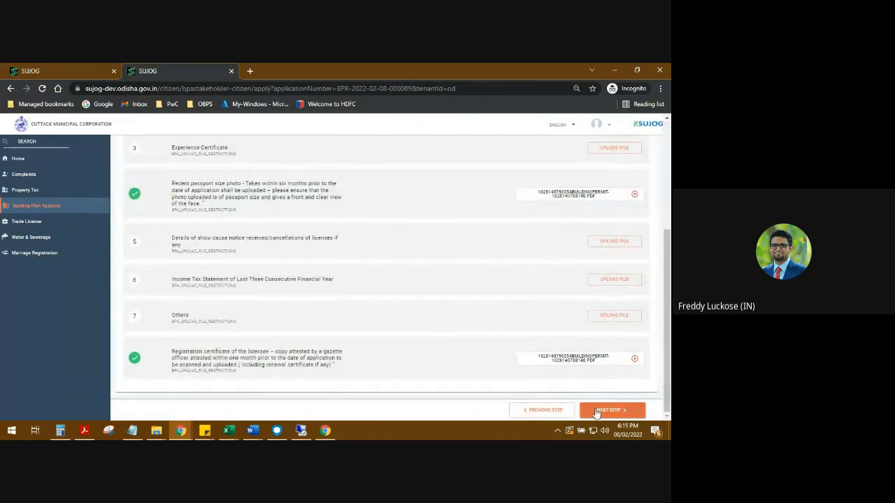
click(606, 410)
- Review the application summary, accept the declaration that the furnished information is true, and submit the registration application
scroll(482, 349, up, 6)
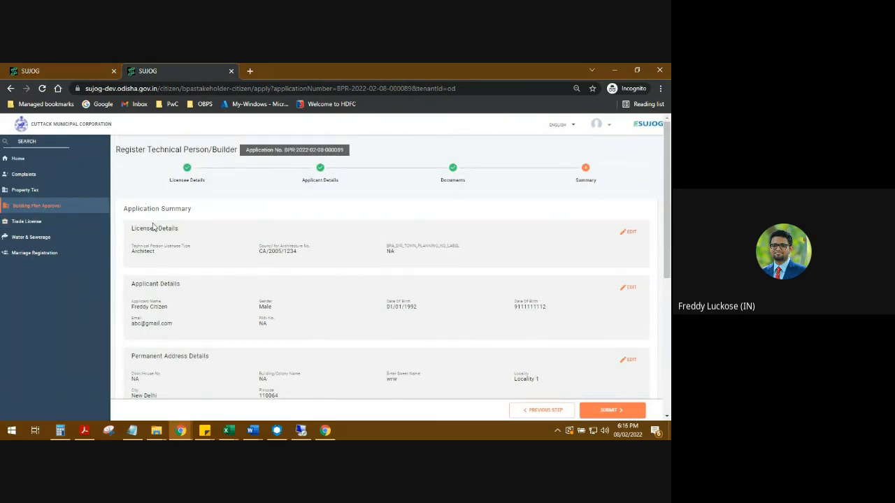
scroll(154, 227, down, 1)
scroll(154, 226, up, 1)
scroll(580, 294, down, 5)
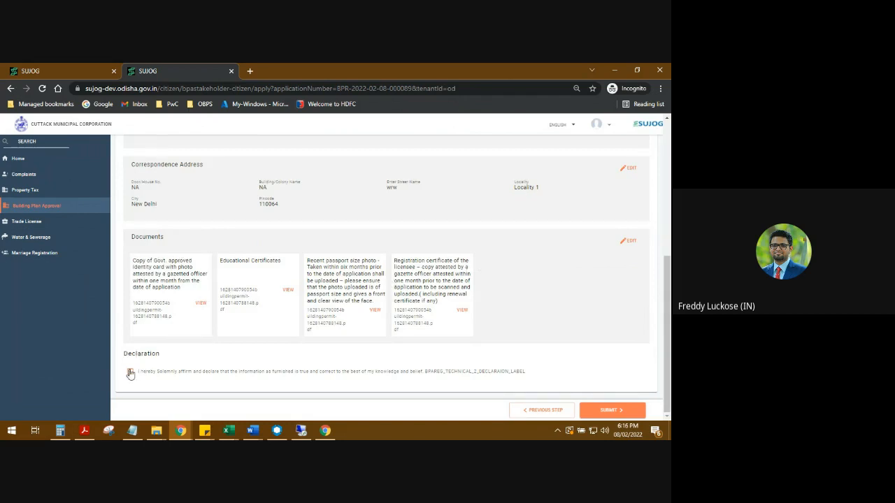
click(612, 410)
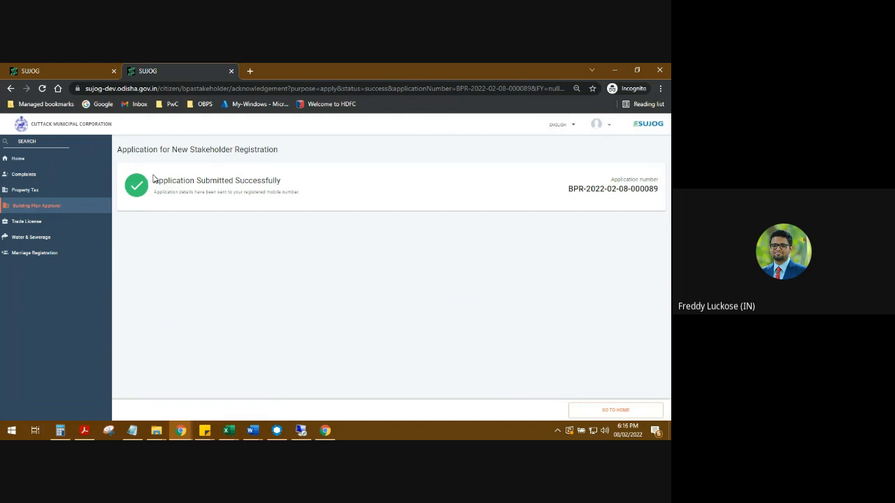
- Open My Applications under Building Plan Approval, check the status of the submitted architect registration, and return to the portal's home page
click(29, 207)
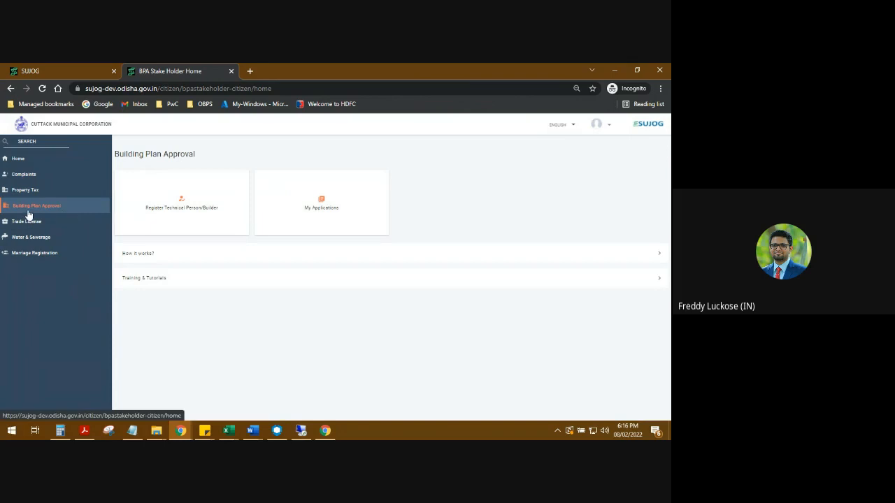
click(323, 198)
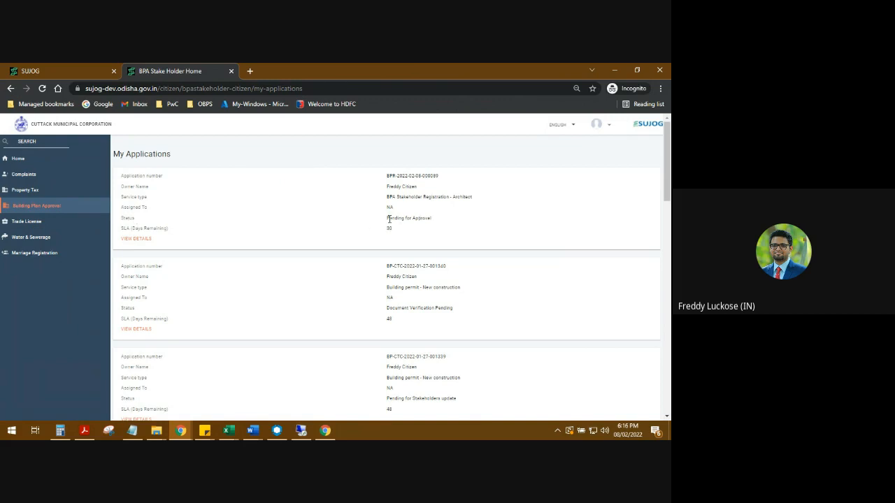
drag(389, 219, 436, 220)
click(420, 217)
click(31, 161)
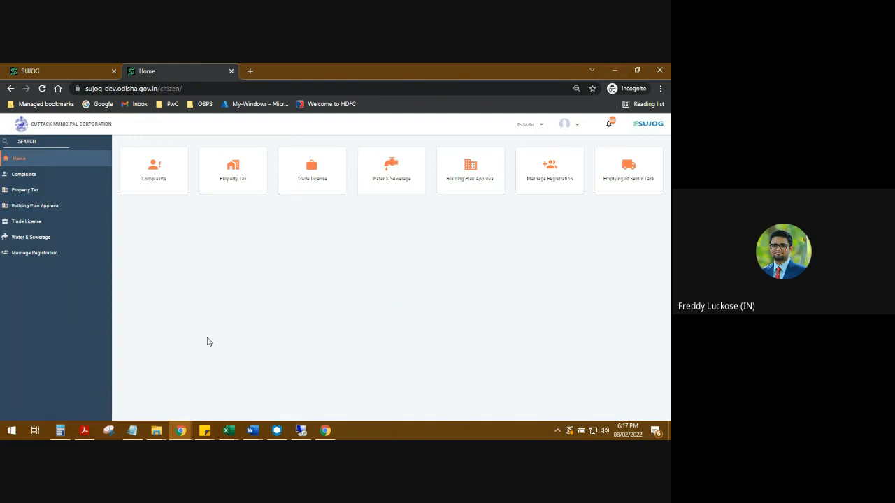
- Switch to the Google Meet call and open its recording controls with the option to stop recording
click(189, 435)
click(137, 385)
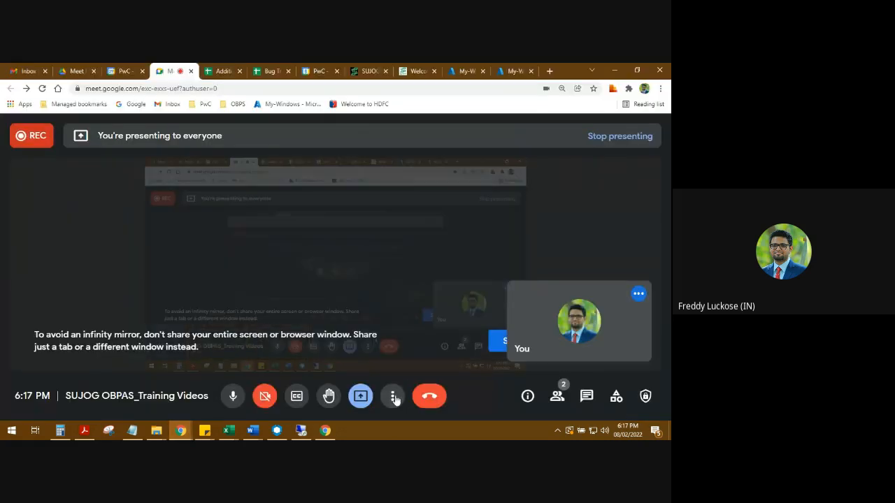
click(392, 395)
click(429, 175)
scroll(545, 315, down, 3)
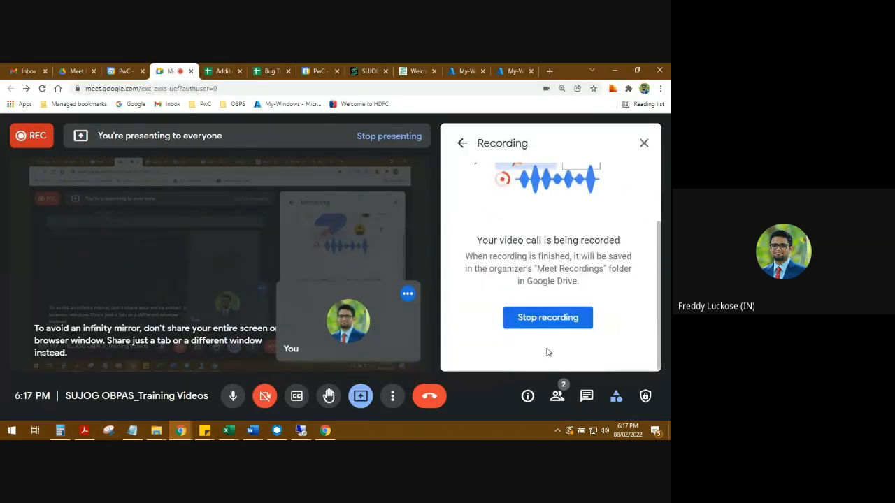